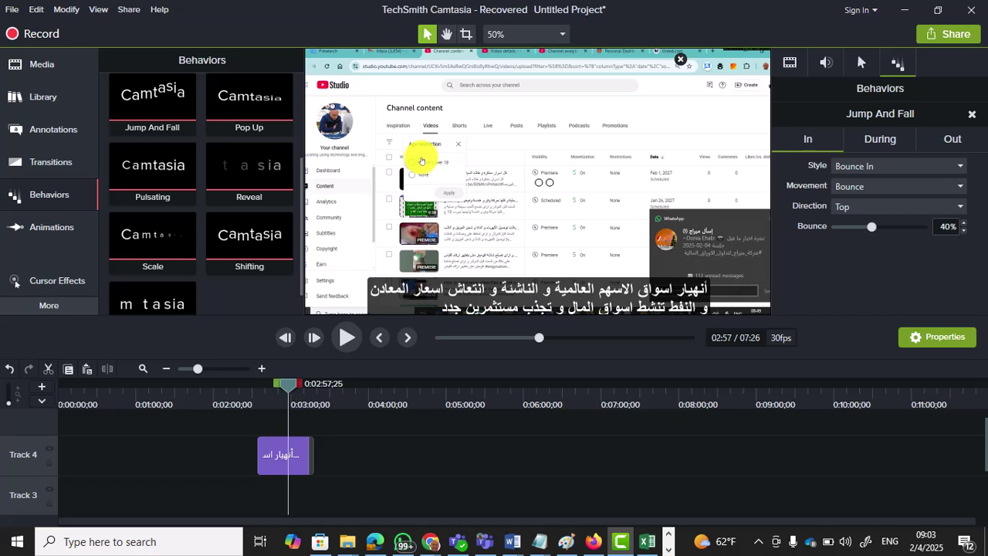
Replace the Track 4 caption with "How to use Camtasia For Editing & Montage YouTube Videos , All Tricks & Secrets 4 increase Subscribers", lasting 7 s
double_click(278, 455)
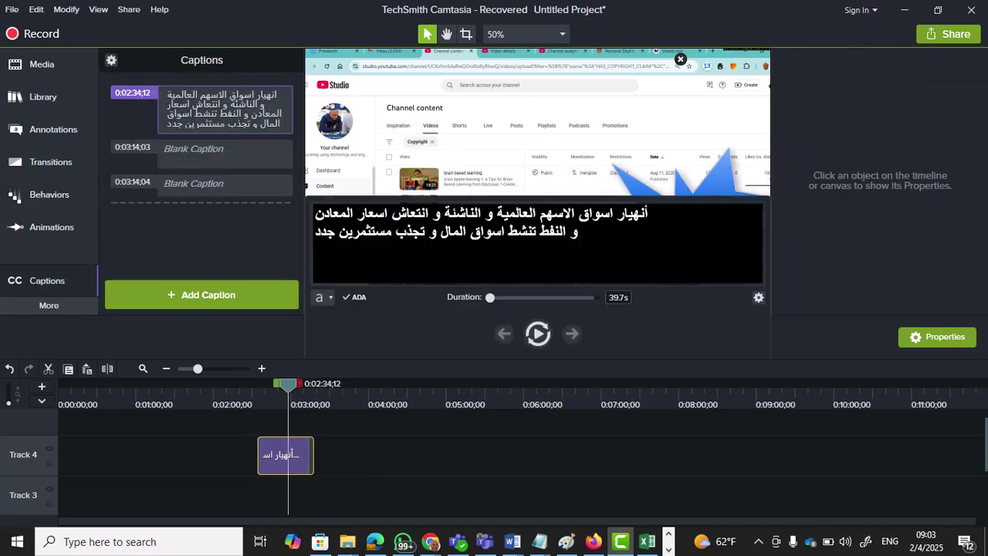
drag(579, 232, 315, 214)
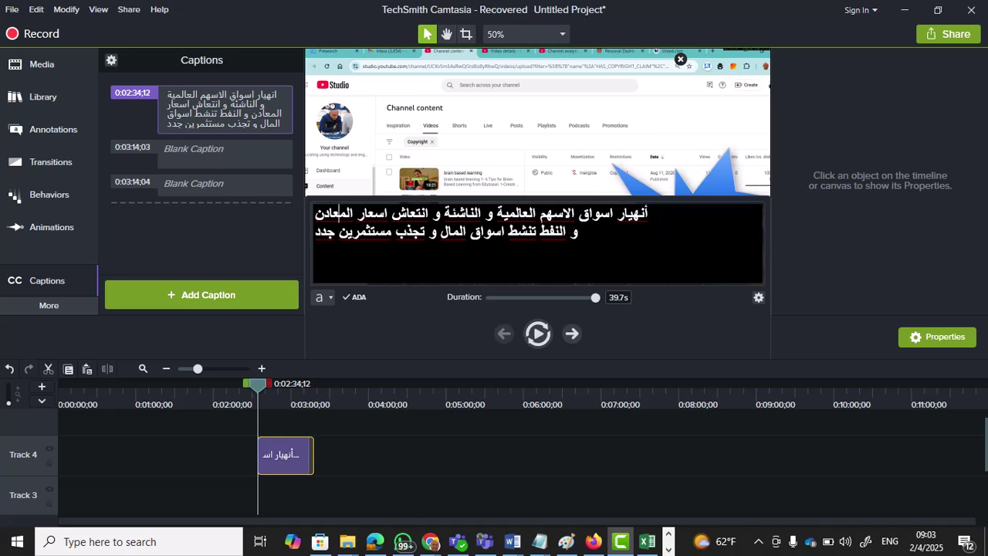
key(ctrl+a)
text(How to use Camtasia For Editing & Montage YouTube Videos , All Tricks & Secrets 4 increase Subscribers)
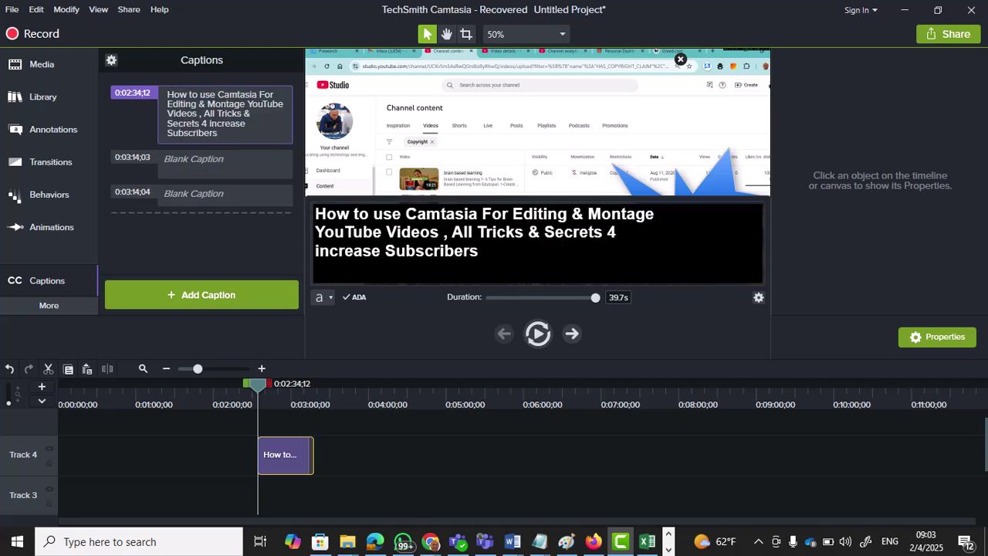
mouse_move(596, 298)
mouse_down()
mouse_move(549, 298)
mouse_move(595, 297)
mouse_up()
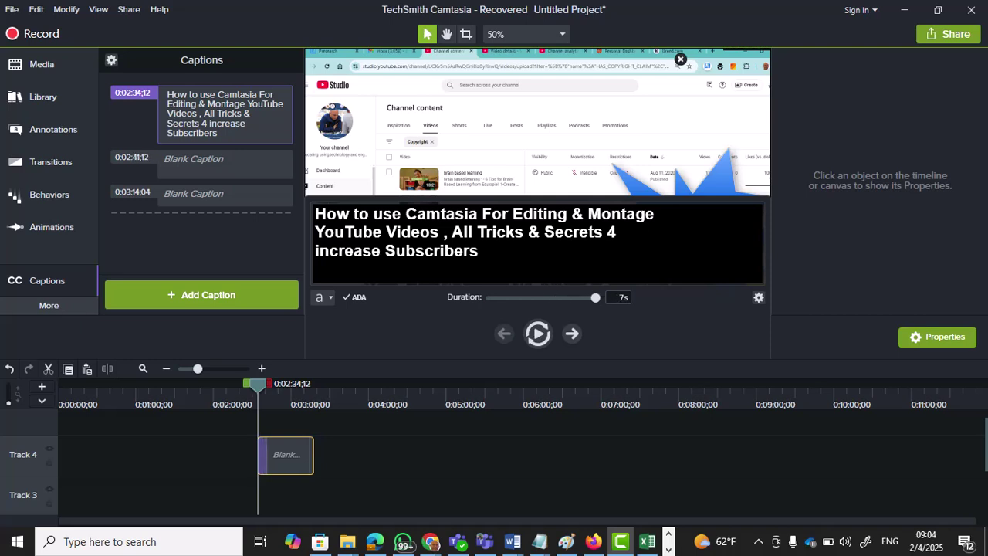
Add a 4.9 s caption at 0:03:56;21: "How to use Camtasia For Editing & Montage YouTube Videos , All Tricks & Secrets 4 increase Subscribers"
drag(258, 384, 337, 384)
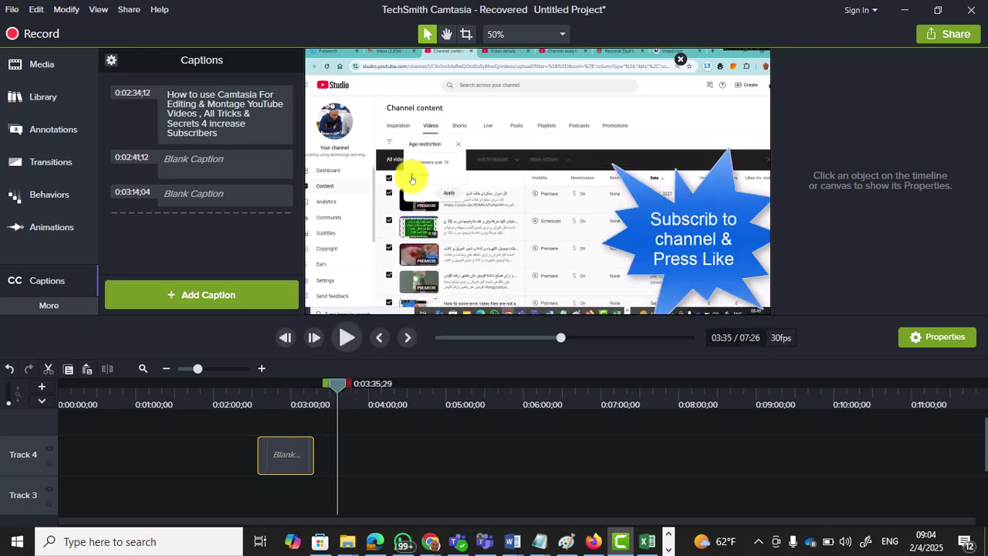
drag(337, 384, 342, 384)
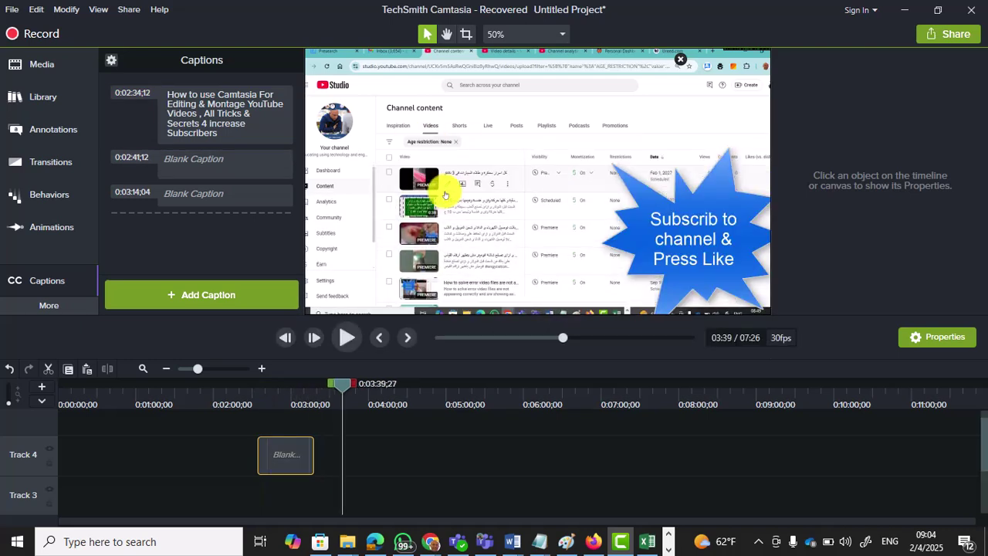
scroll(494, 463, down, 3)
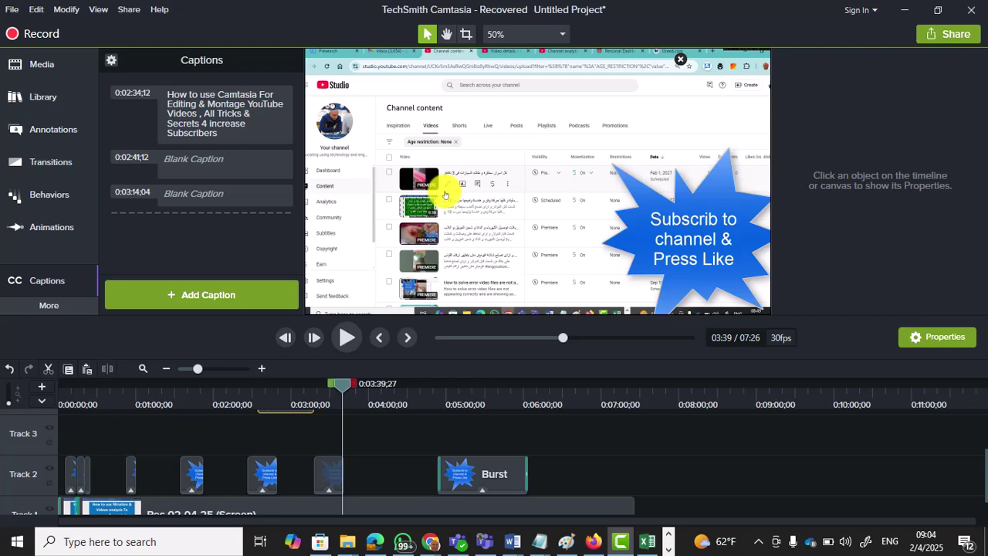
drag(342, 383, 363, 384)
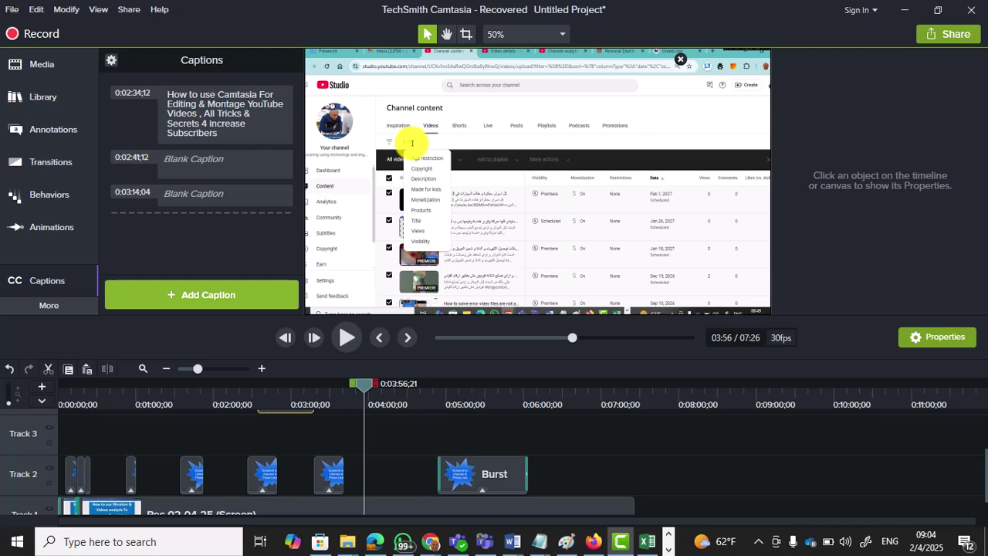
click(201, 294)
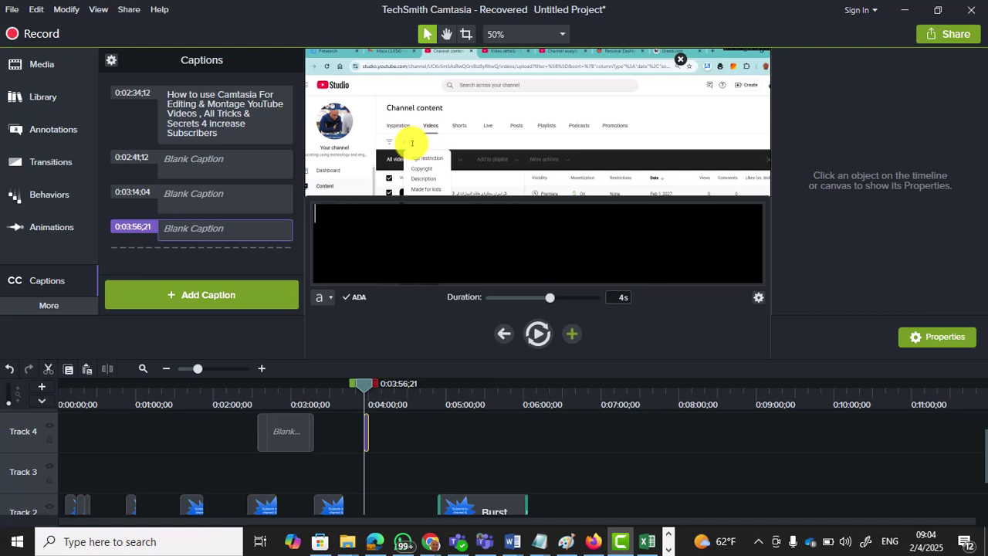
text(How to use Camtasia For Editing & Montage YouTube Videos , All Tricks & Secrets 4 increase Subscribers)
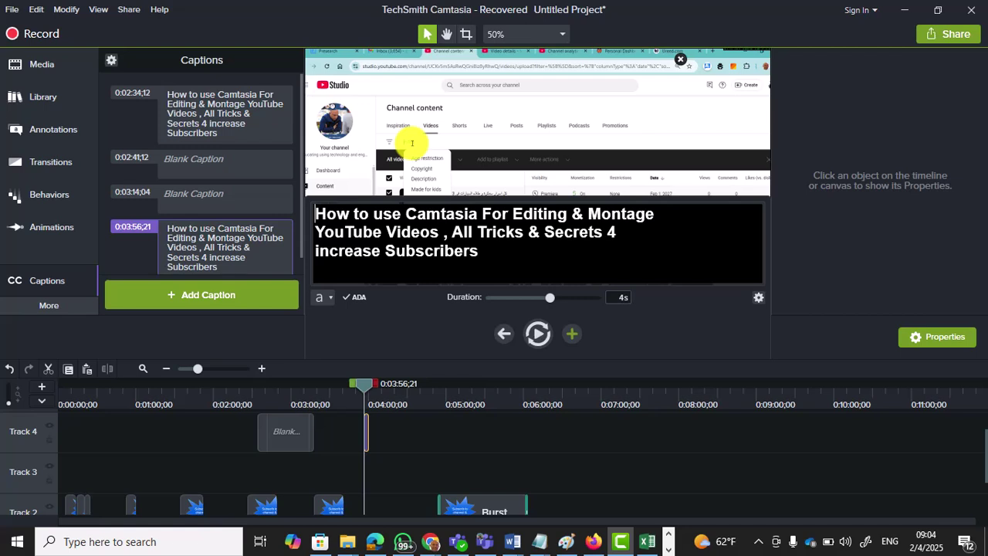
drag(549, 297, 595, 297)
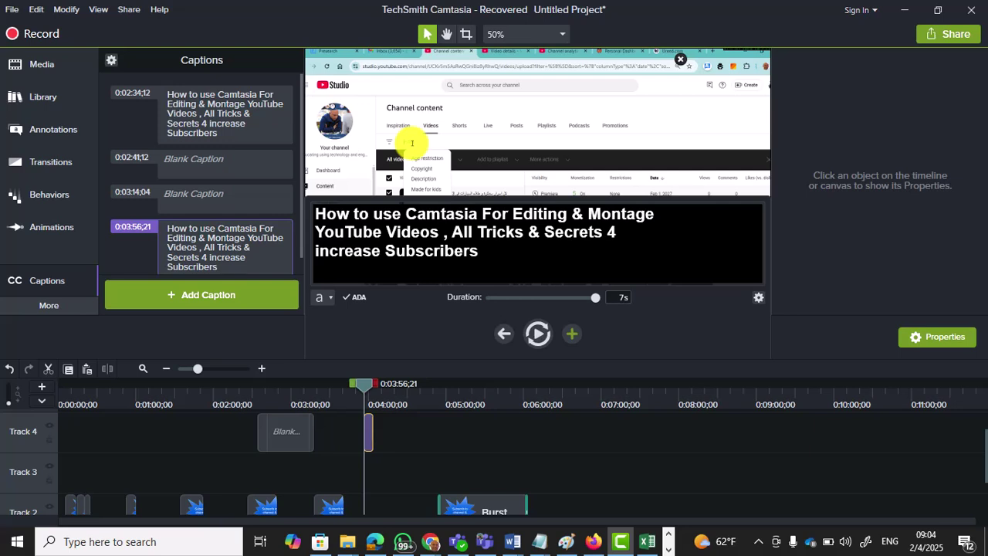
drag(595, 297, 563, 298)
scroll(494, 461, down, 3)
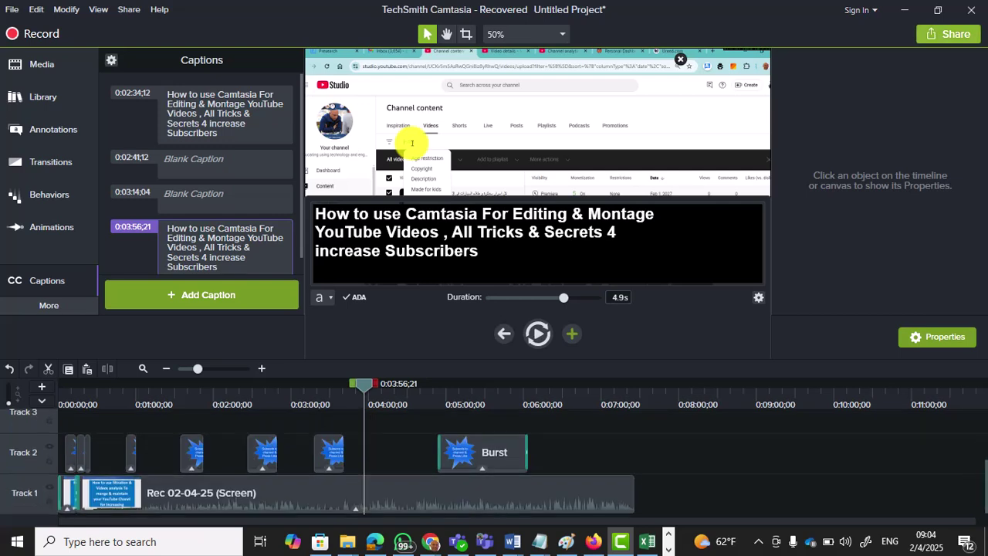
Review the options for producing and uploading the video to YouTube, leaving without producing it
click(948, 34)
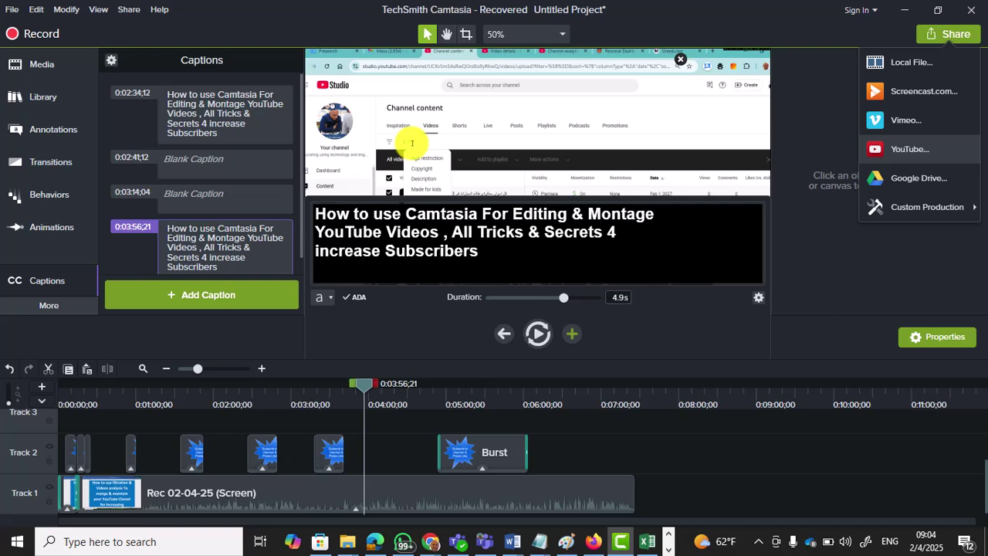
click(909, 149)
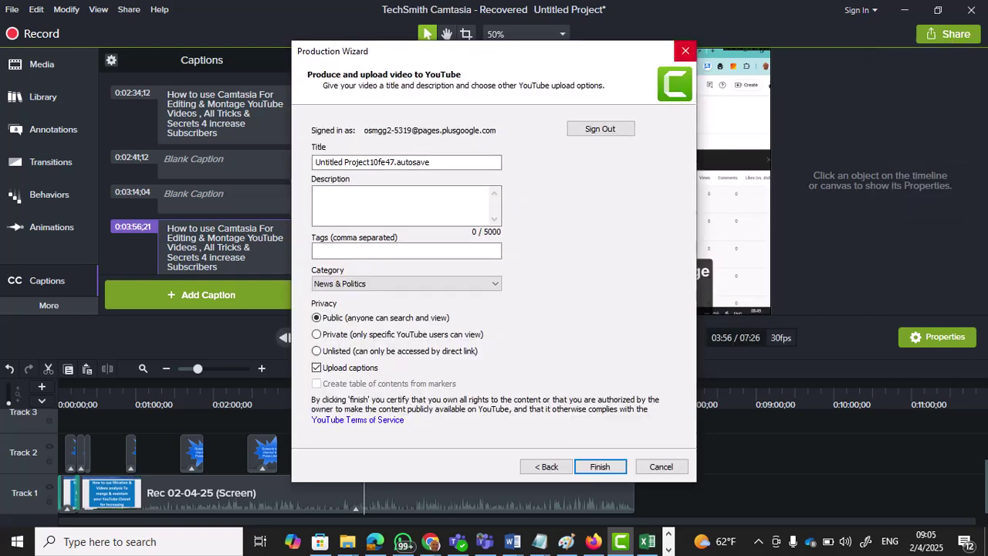
click(685, 51)
Go through the local-file production wizard with the MP4 - Smart Player (HTML5) format as far as Video Options, and cancel it
click(948, 34)
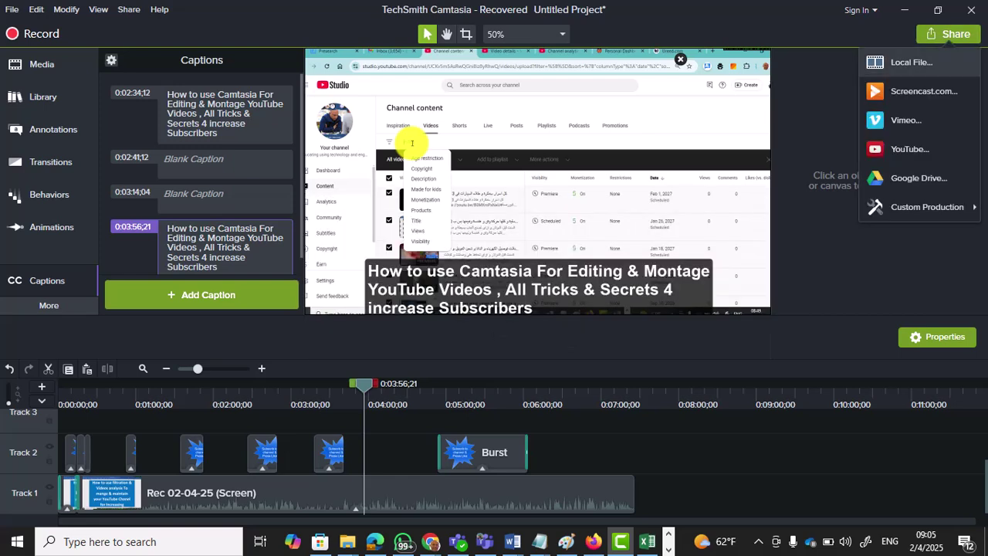
click(910, 62)
click(599, 466)
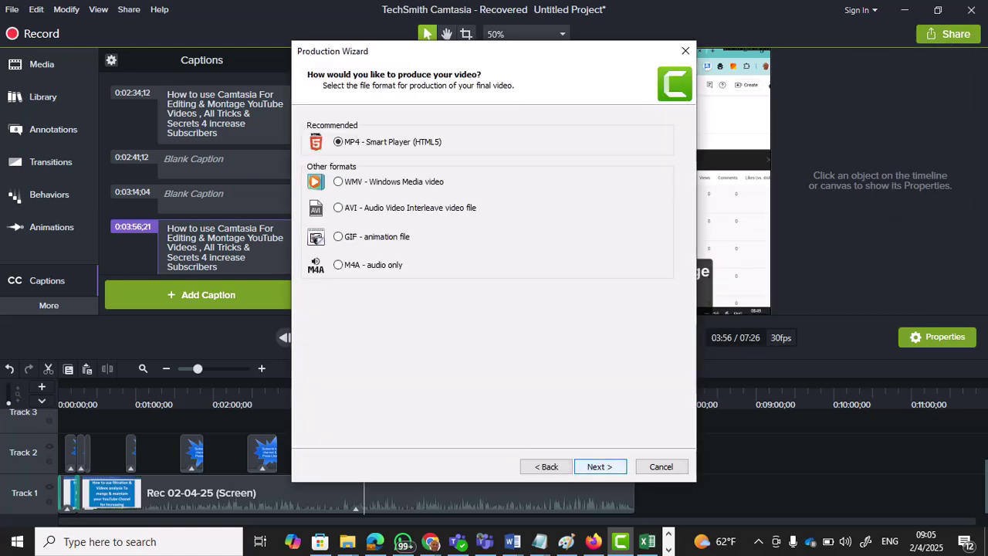
key(Return)
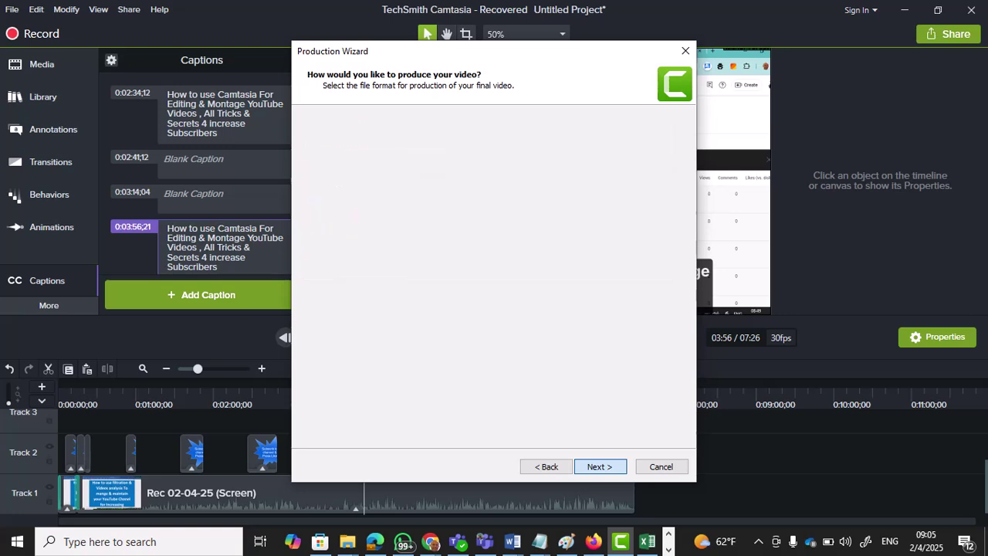
key(Return)
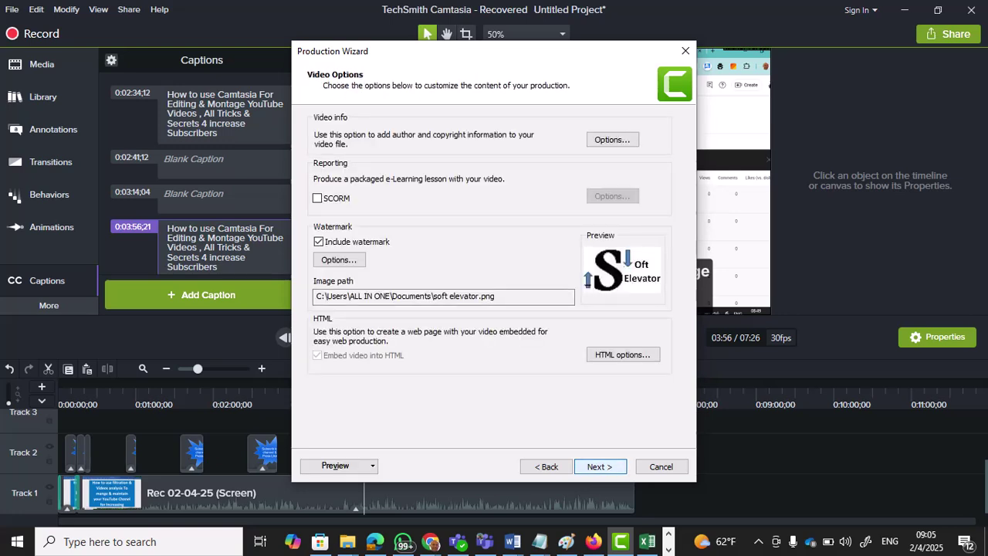
key(Tab)
key(Return)
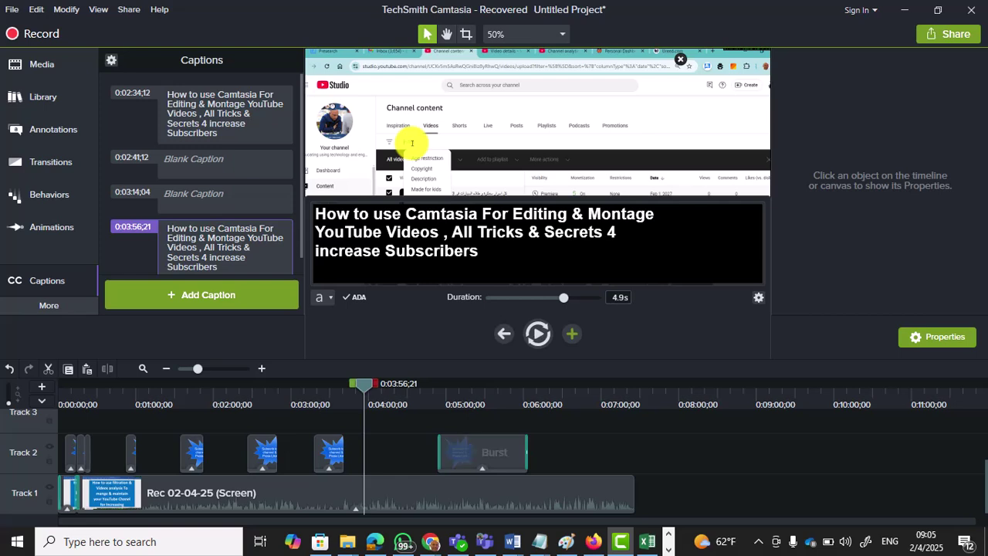
Move the "Subscrib to channel & Press Like" burst callouts at 0:05:18;12 and 0:03:31;16 to the upper right of the video frame
click(485, 453)
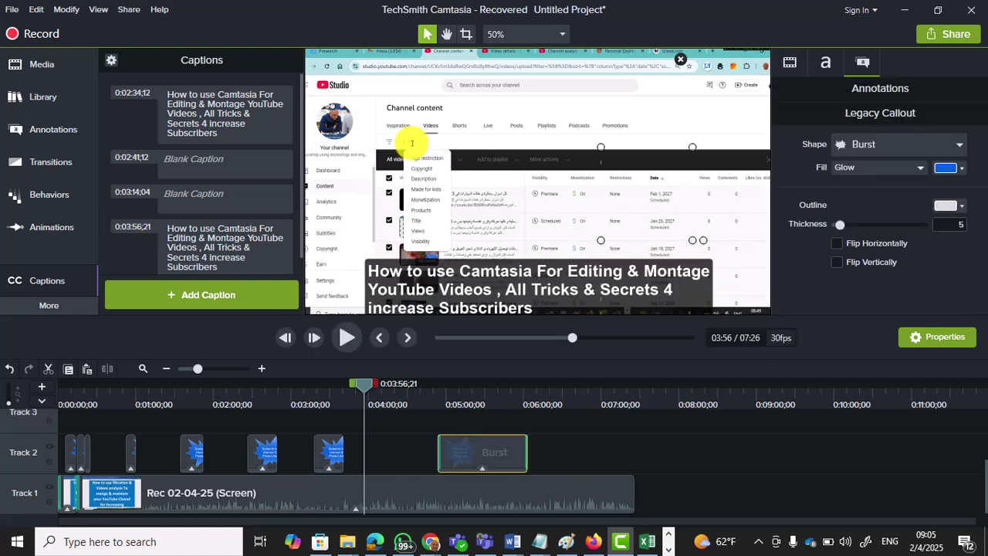
drag(364, 384, 469, 384)
drag(698, 240, 699, 138)
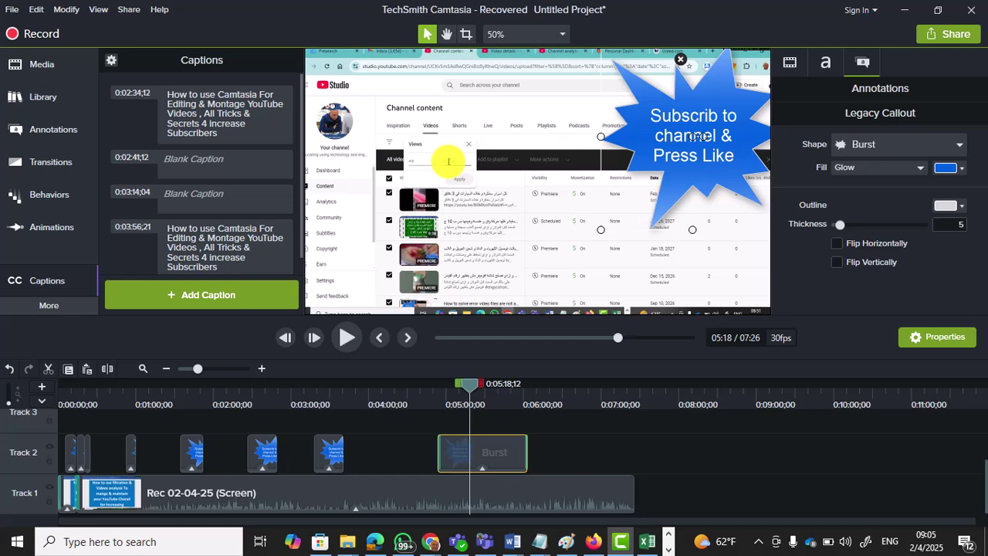
drag(469, 384, 331, 384)
drag(693, 241, 707, 149)
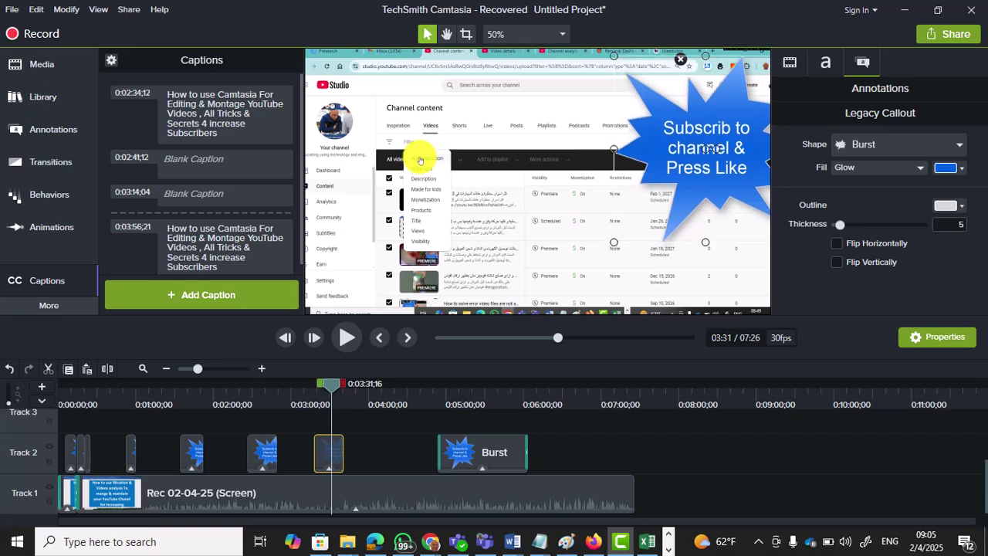
Move the burst callout at 0:02:39;15 up to the upper right of the video frame, clear of the caption
drag(332, 385, 264, 384)
drag(705, 242, 705, 182)
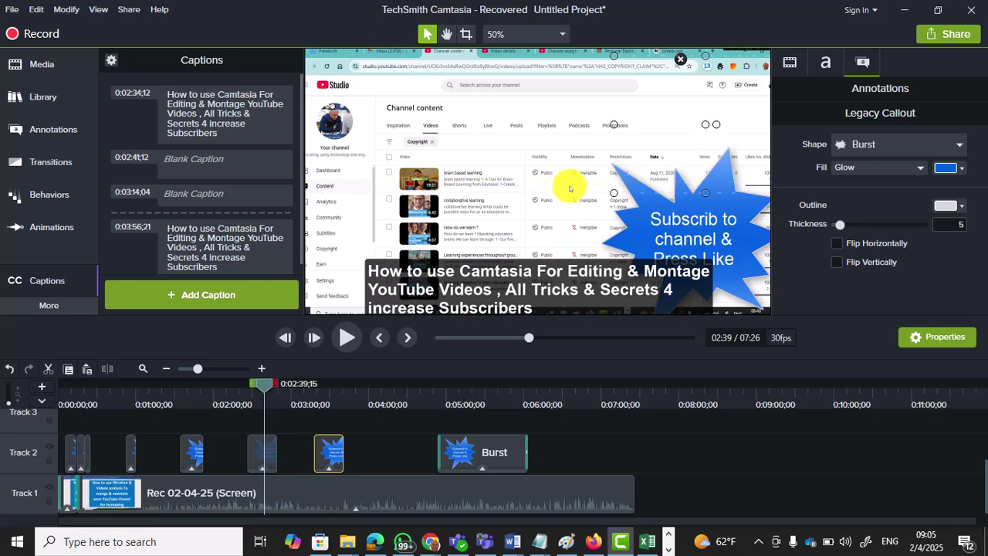
click(262, 454)
drag(693, 239, 705, 136)
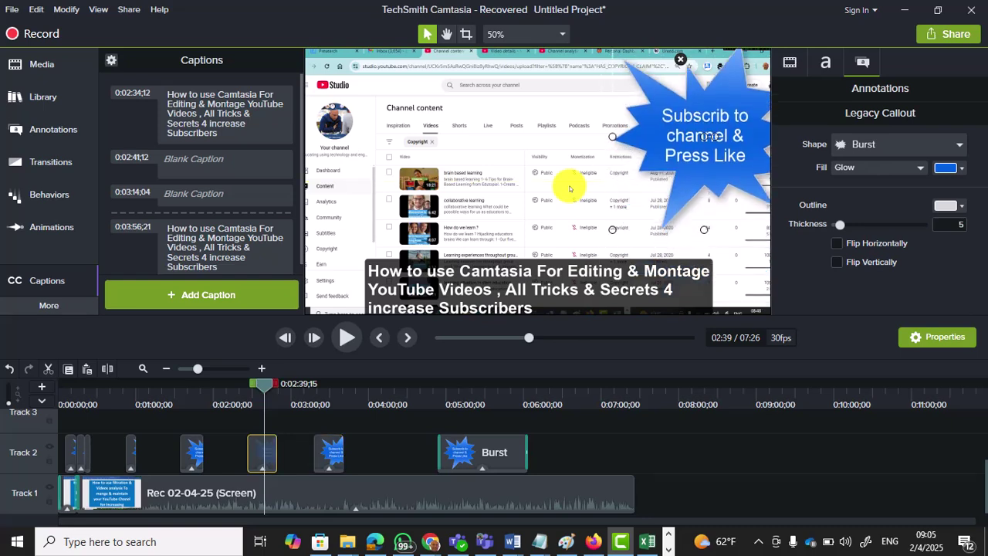
Move the burst callouts at 0:01:48;17 and 0:00:55;29 to the upper right of the video frame
drag(264, 385, 200, 384)
click(697, 241)
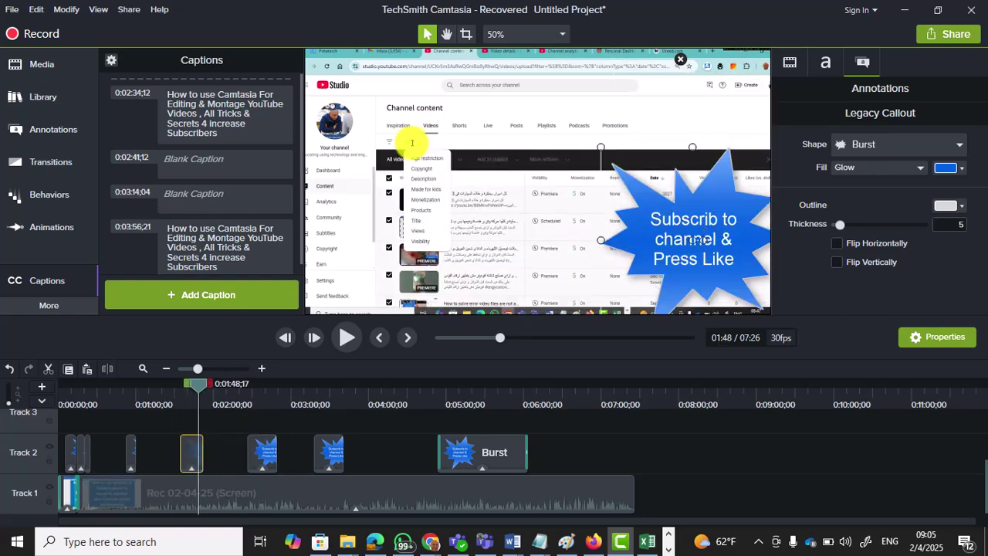
double_click(697, 241)
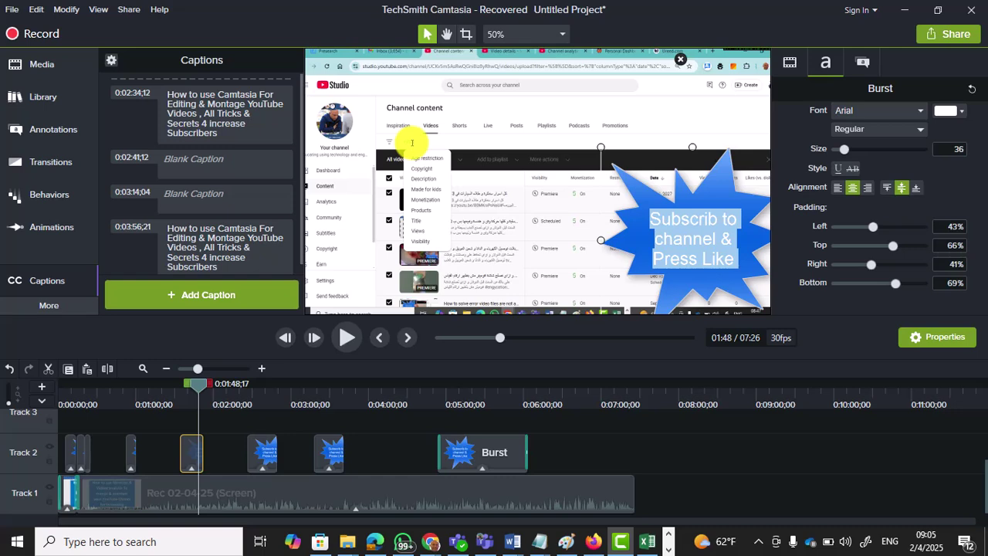
click(569, 232)
drag(697, 241, 704, 161)
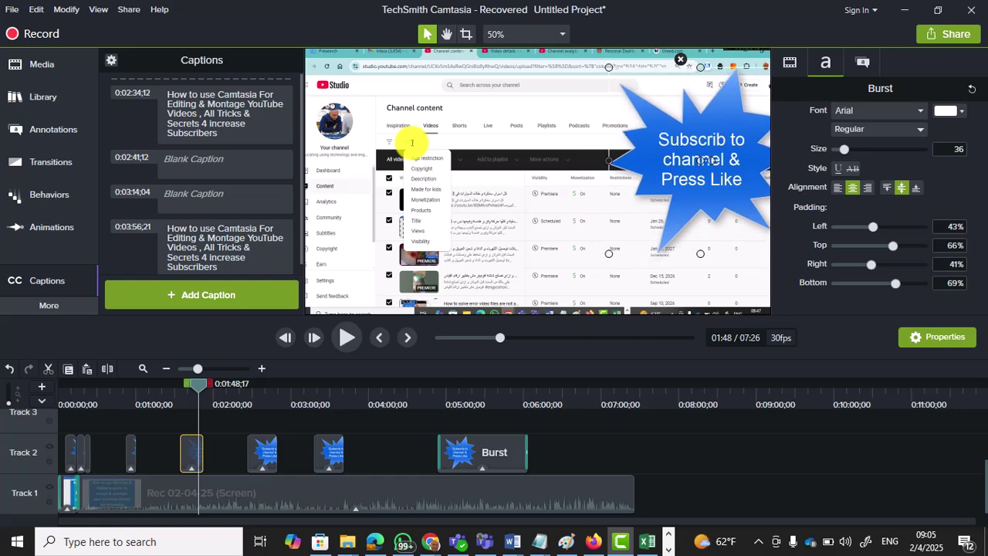
drag(199, 385, 131, 384)
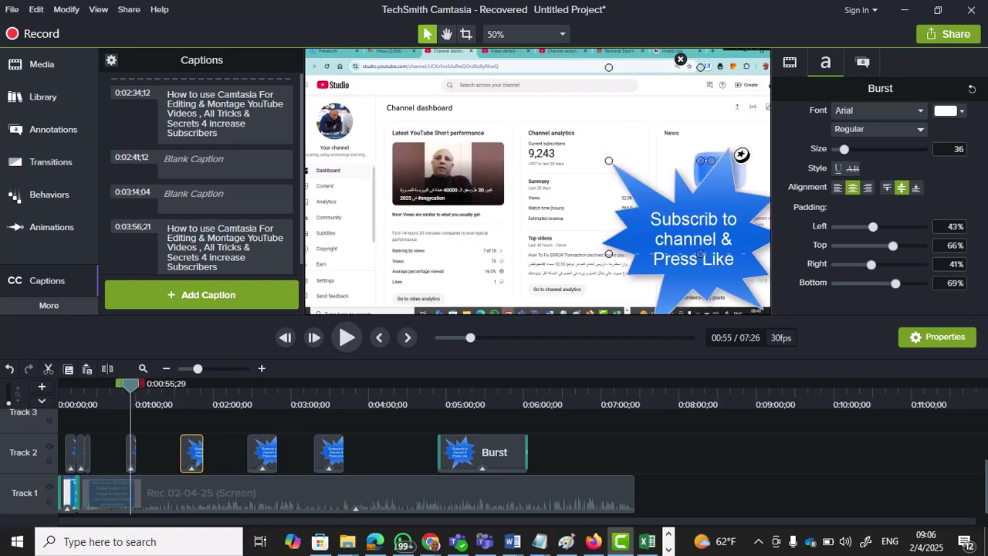
drag(697, 240, 696, 155)
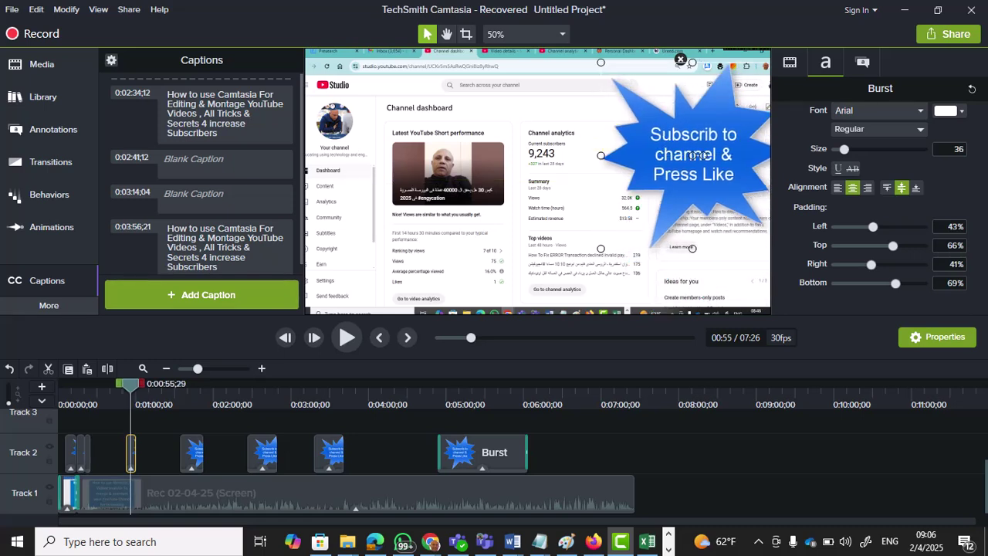
Try to reposition the burst callout that overlaps the title text at 0:00:23;15
drag(130, 385, 89, 385)
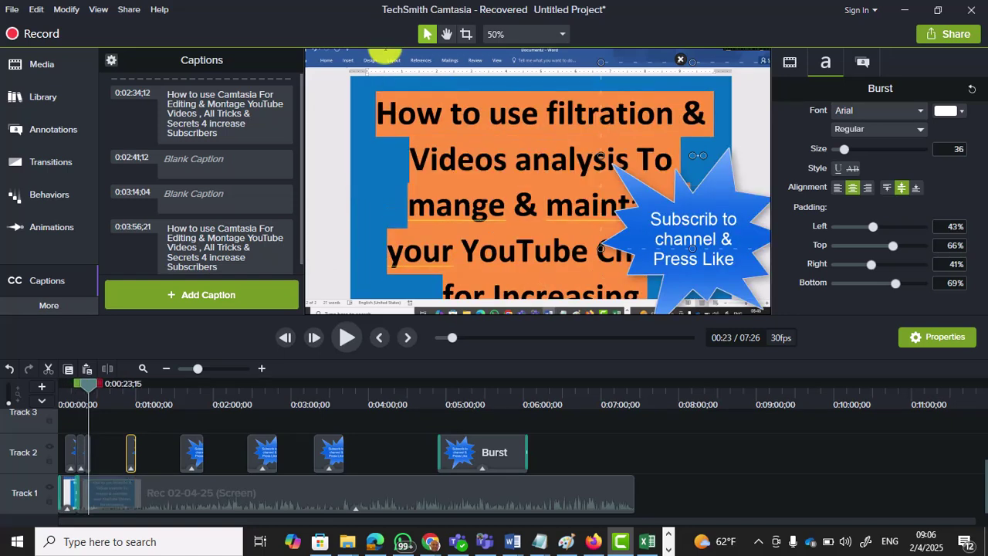
click(694, 239)
double_click(693, 239)
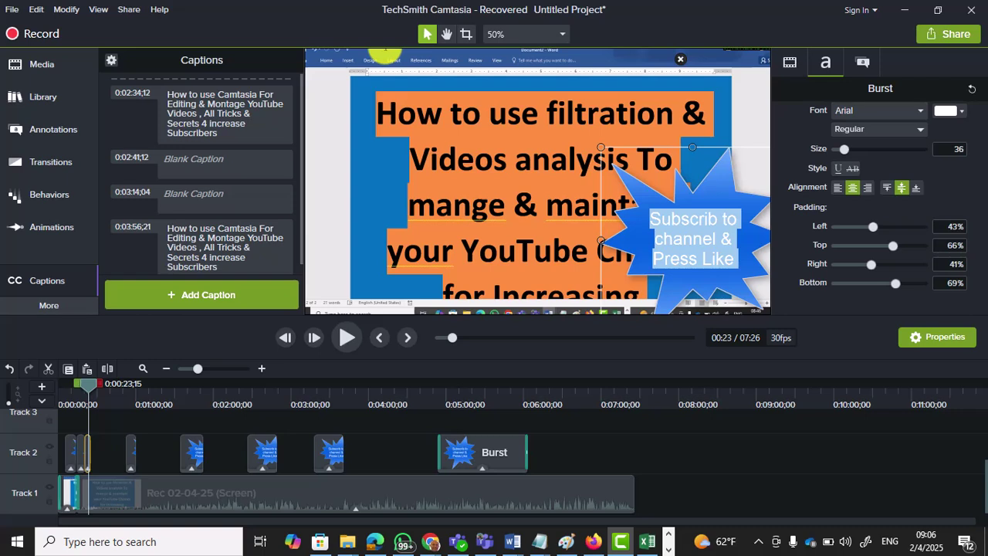
click(544, 182)
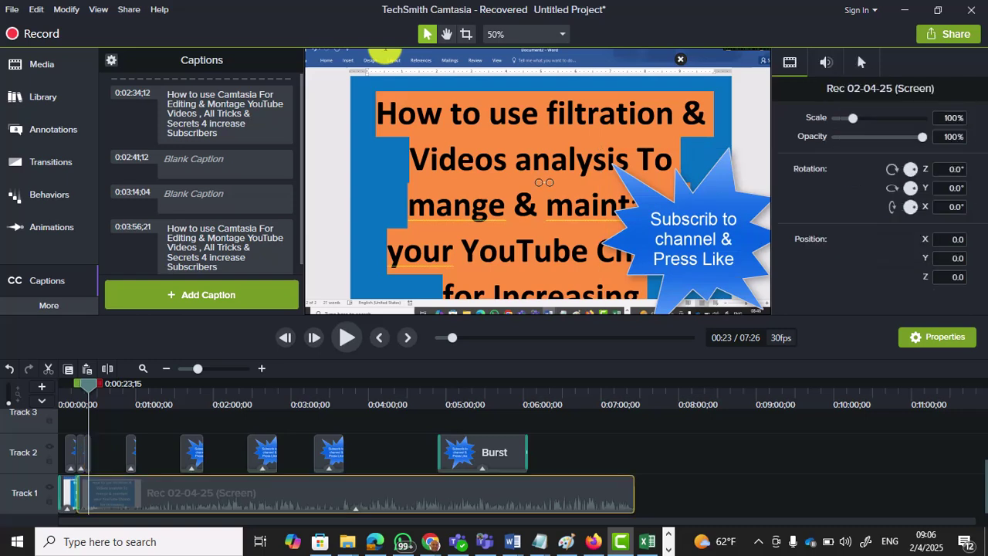
mouse_move(544, 182)
mouse_down()
mouse_move(532, 182)
mouse_move(544, 182)
mouse_up()
mouse_move(544, 182)
mouse_down()
mouse_move(544, 172)
mouse_move(544, 182)
mouse_up()
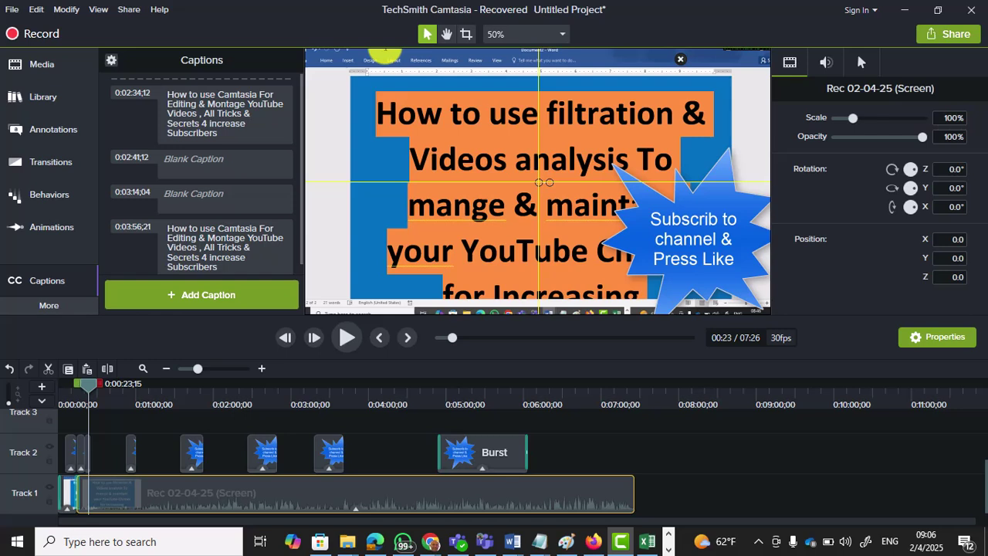
Shift the Track 1 screen recording sideways in the frame to X -38.0
double_click(693, 240)
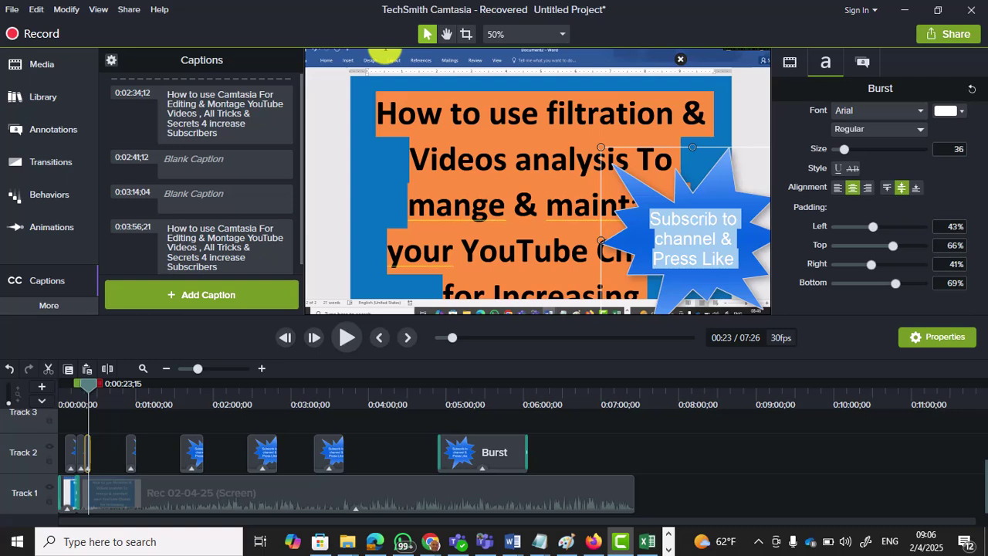
click(544, 182)
mouse_move(544, 182)
mouse_down()
mouse_move(519, 173)
mouse_move(529, 182)
mouse_up()
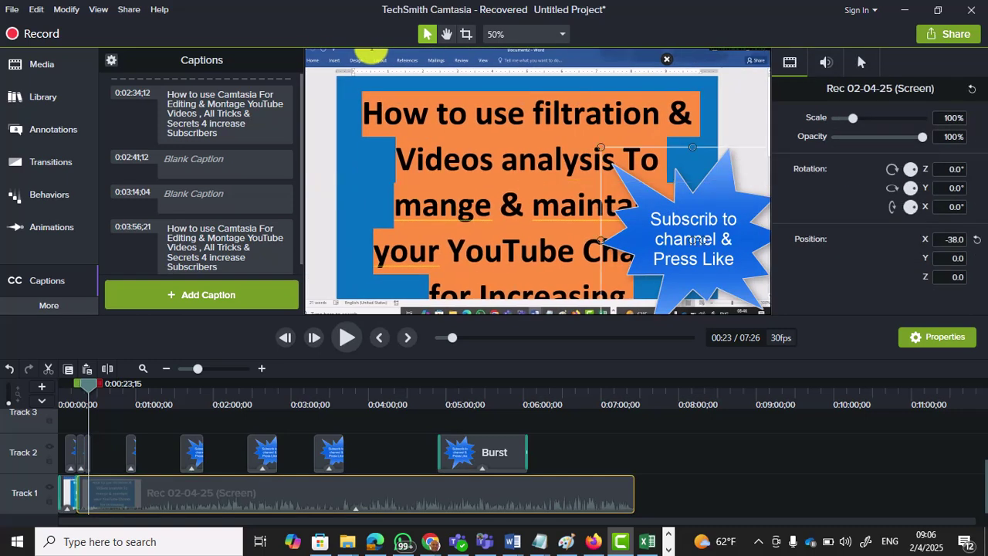
Move the burst callout at 0:00:23;15 to the upper left of the video frame
click(694, 240)
drag(695, 241, 351, 148)
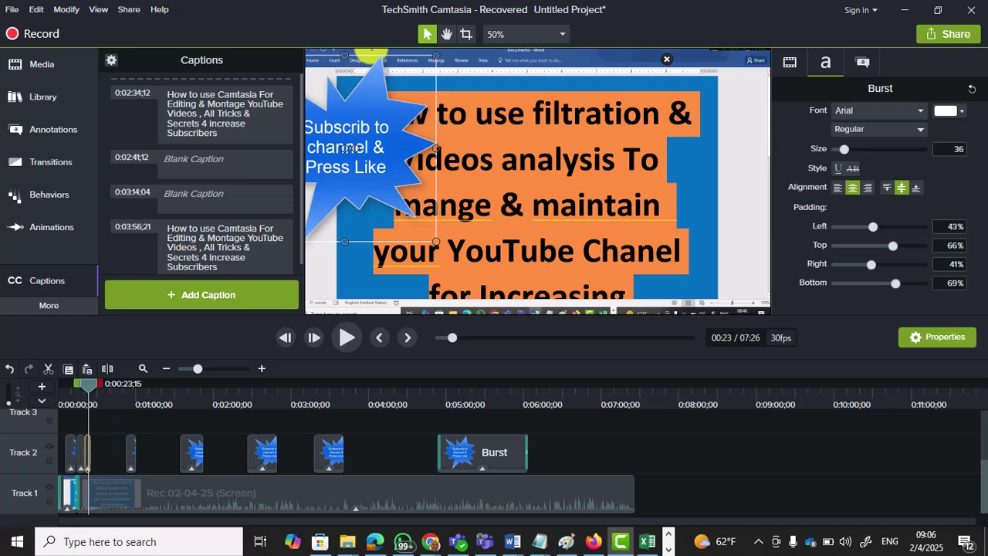
Extend the end of the Track 4 caption that starts at 0:03:56;21 to about 0:04:20
drag(984, 485, 984, 437)
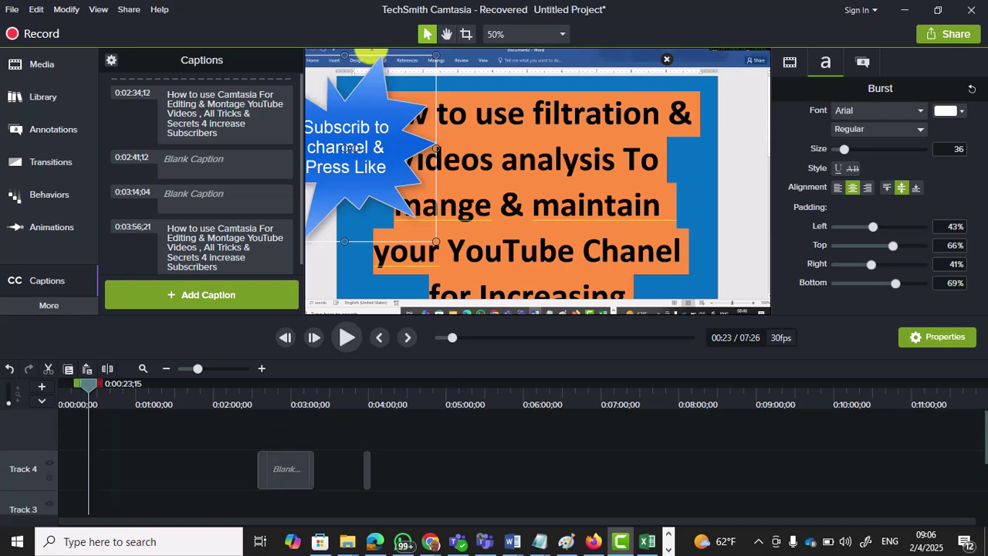
click(367, 470)
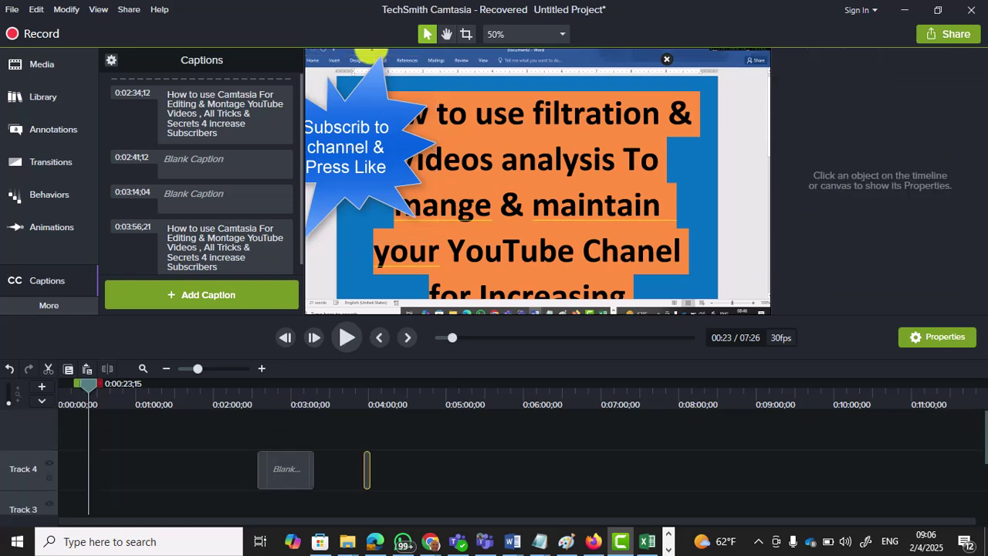
drag(369, 469, 396, 469)
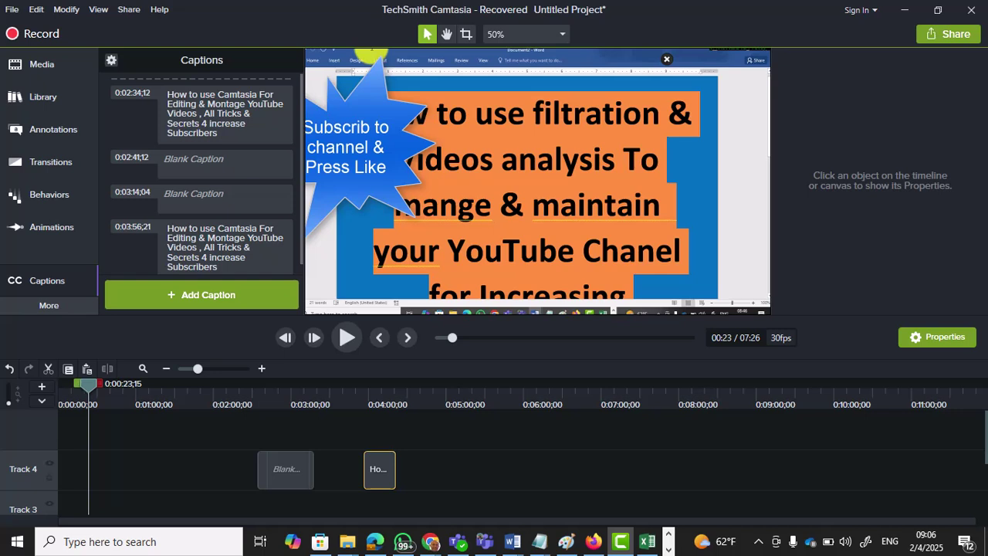
Fill the blank caption at 0:02:41;12 with "How to use Camtasia For Editing & Montage YouTube Videos , All Tricks & Secrets 4 increase Subscribers"
click(287, 470)
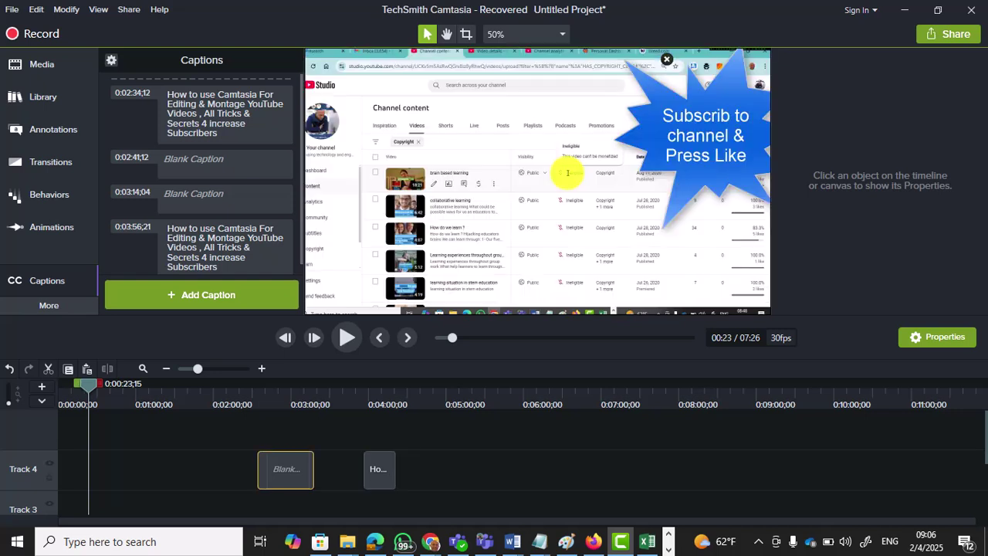
click(286, 469)
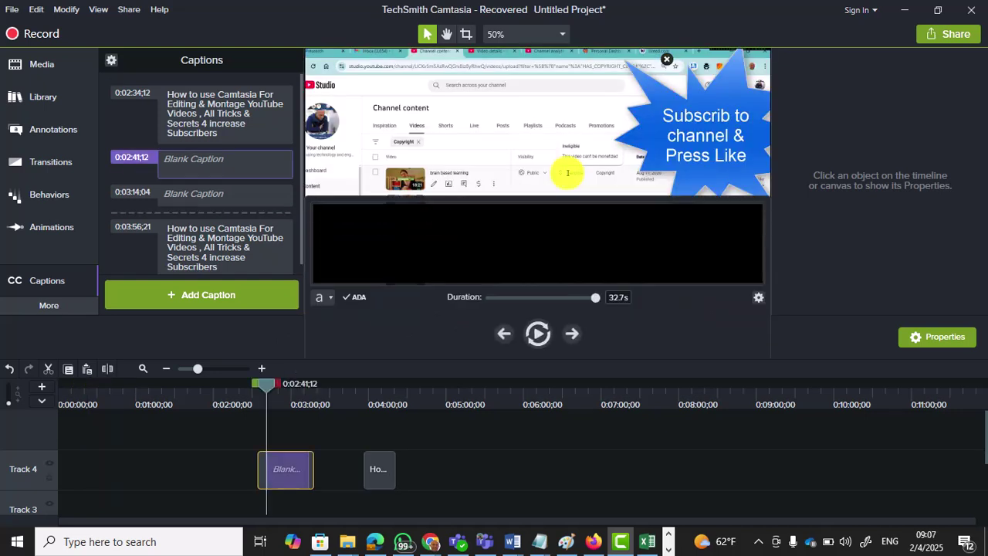
drag(267, 385, 286, 385)
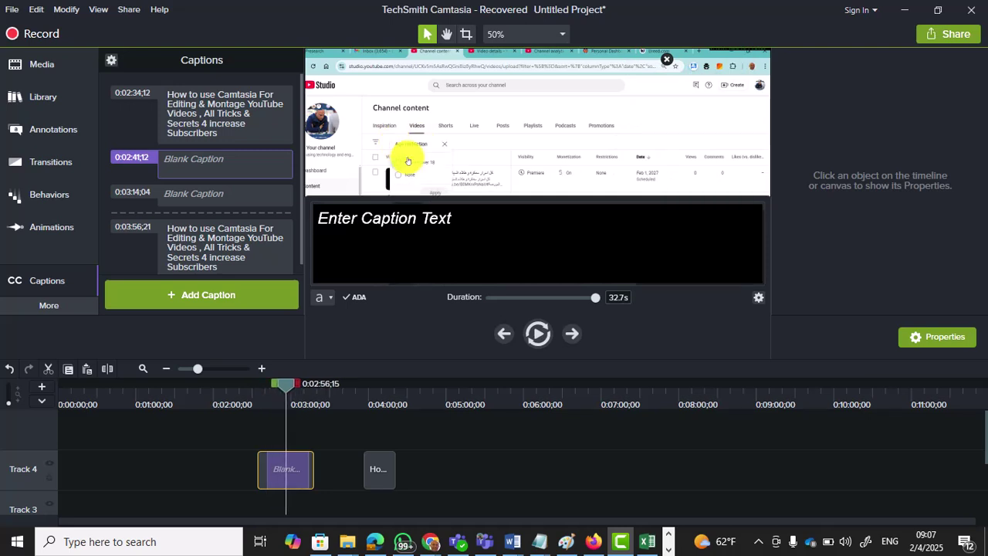
click(385, 219)
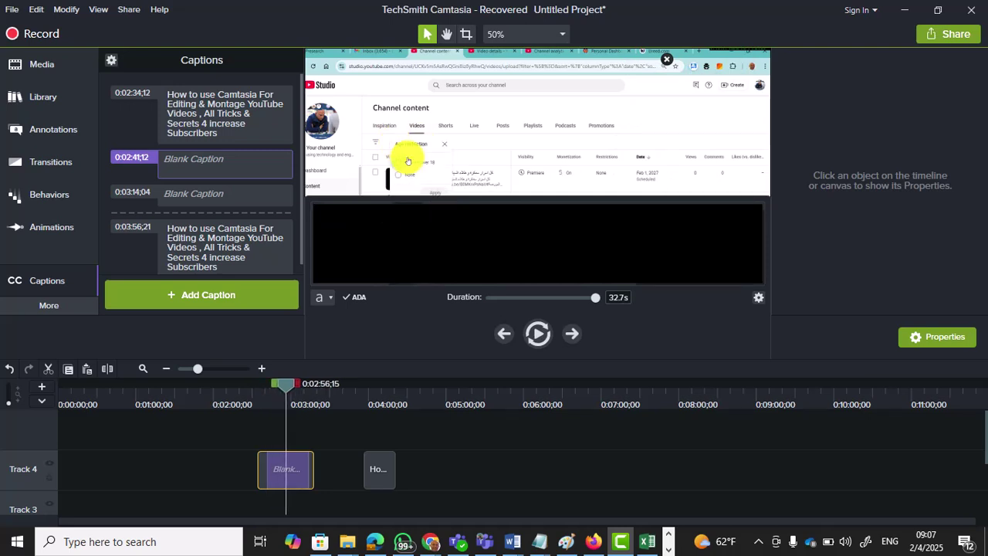
text(How to use Camtasia For Editing & Montage YouTube Videos , All Tricks & Secrets 4 increase Subscribers)
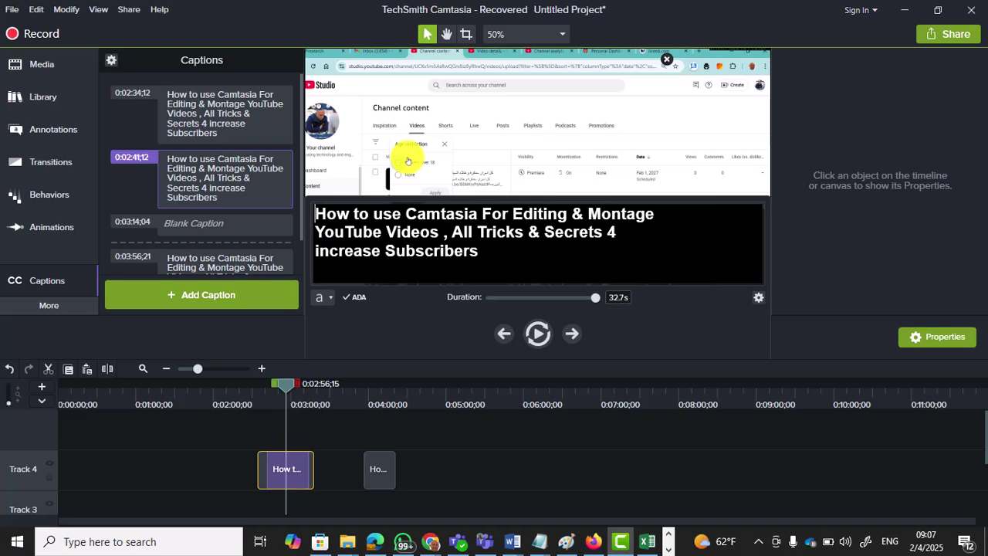
click(379, 469)
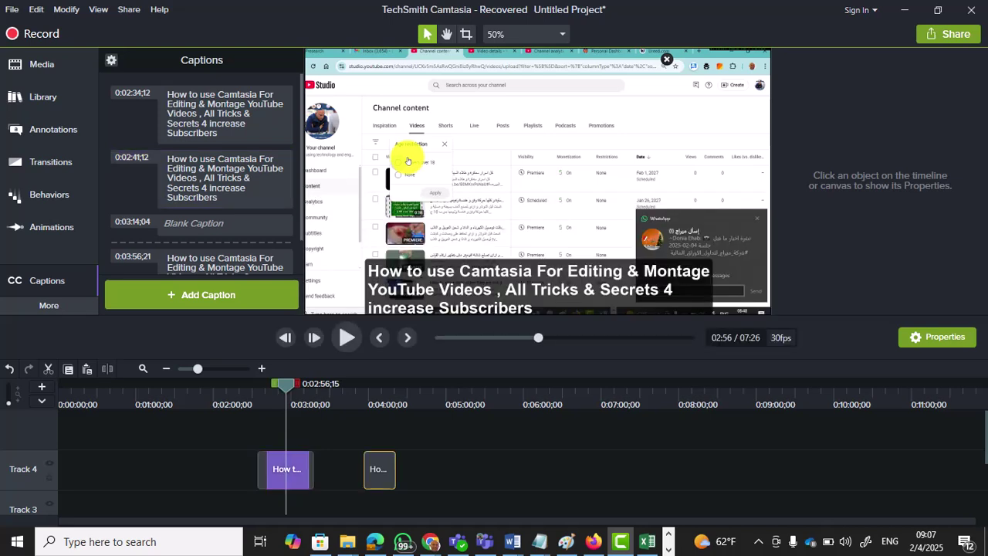
Set the captions' background fill to bright green #12E421 and preview it on the captions at 0:04:09;24 and 0:03:12;22
click(538, 182)
scroll(494, 470, down, 3)
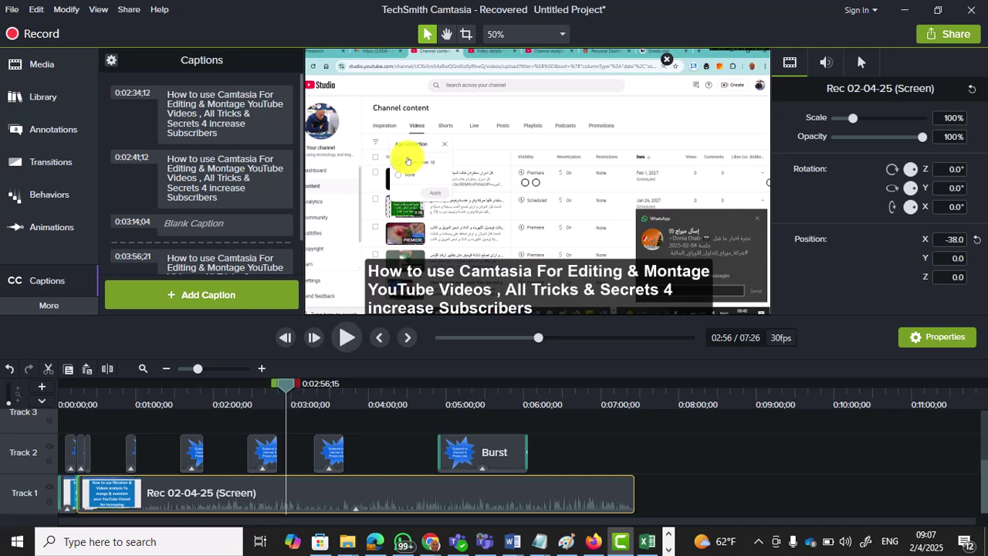
scroll(483, 455, up, 3)
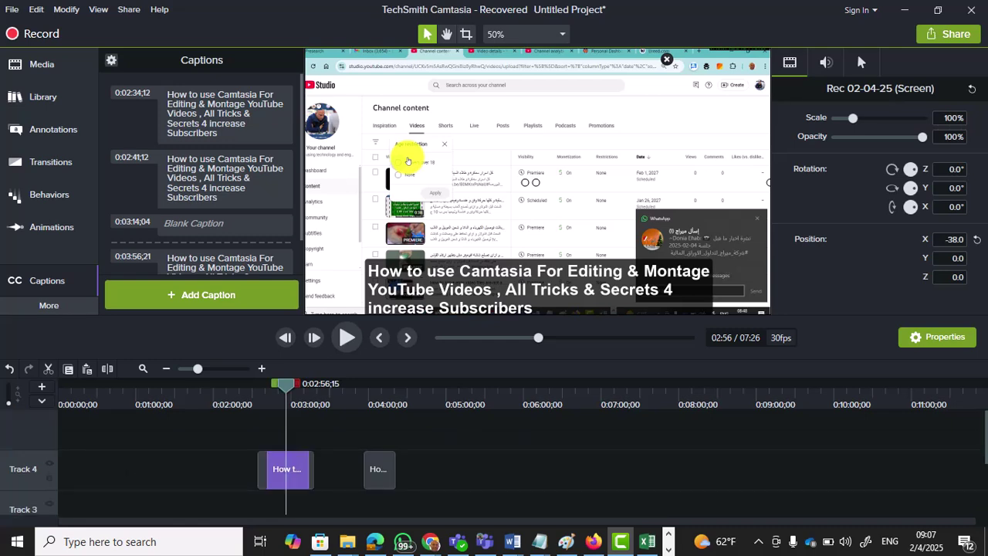
click(286, 469)
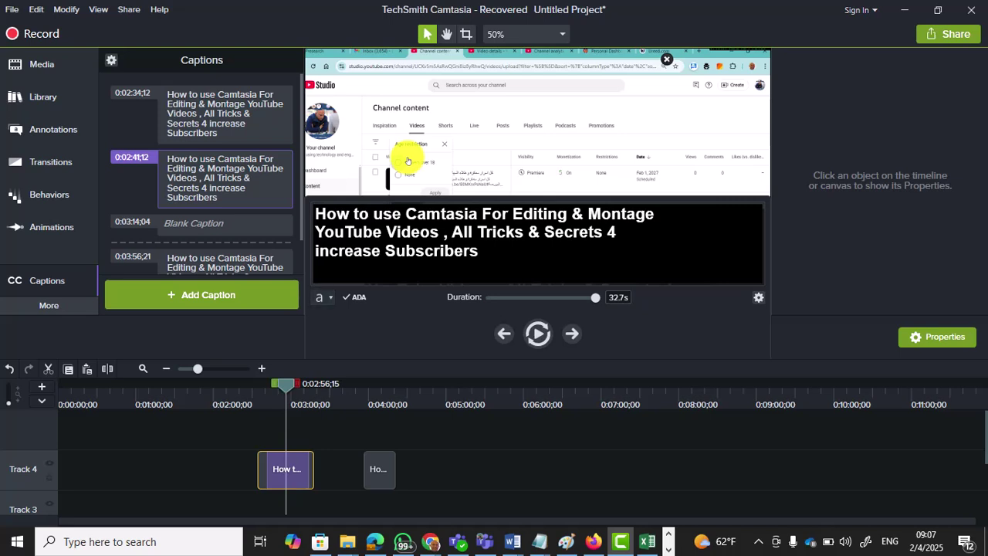
click(323, 297)
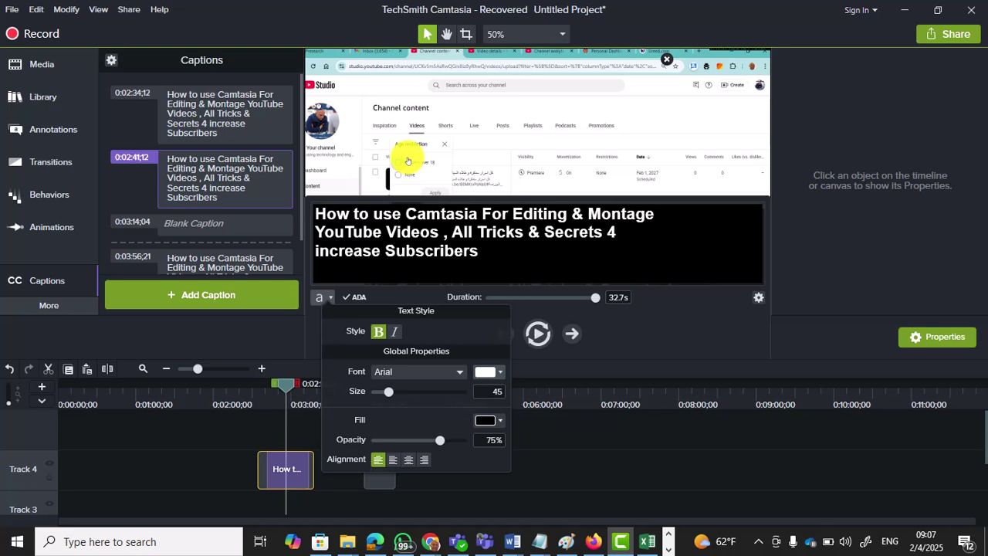
click(499, 421)
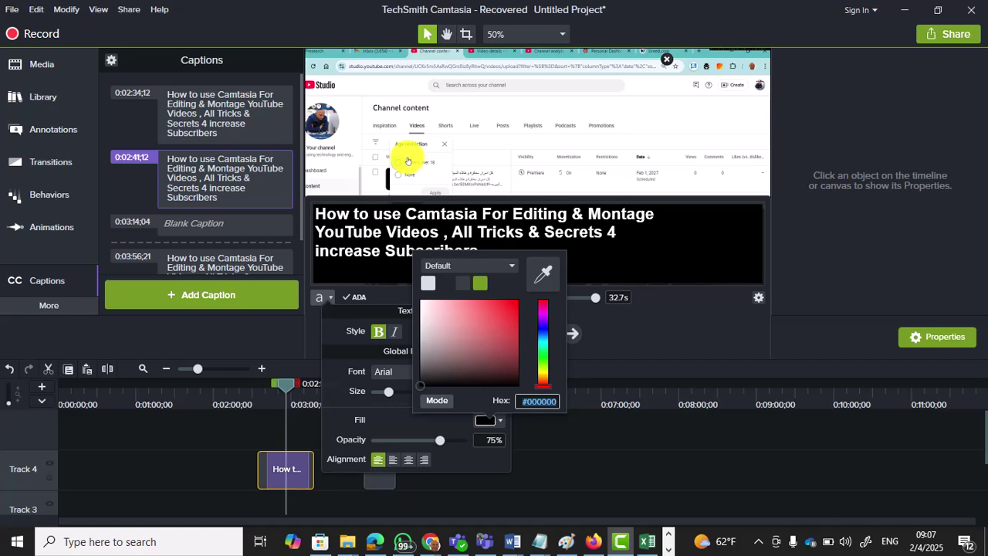
click(511, 308)
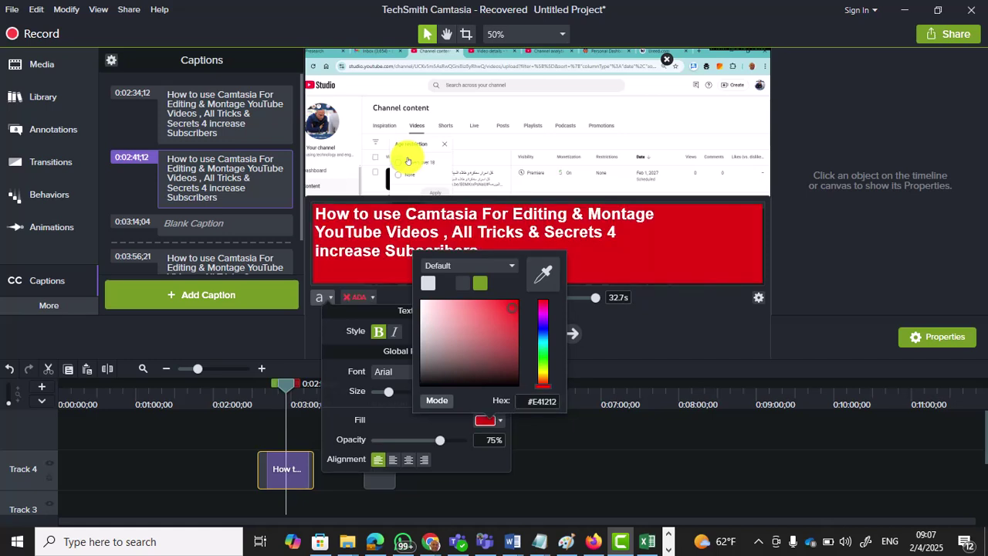
click(542, 356)
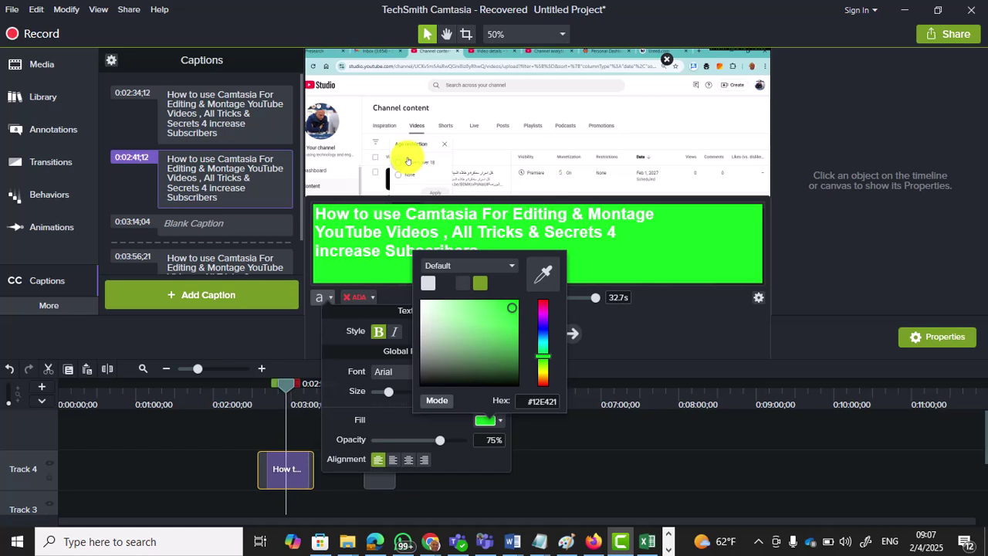
key(Escape)
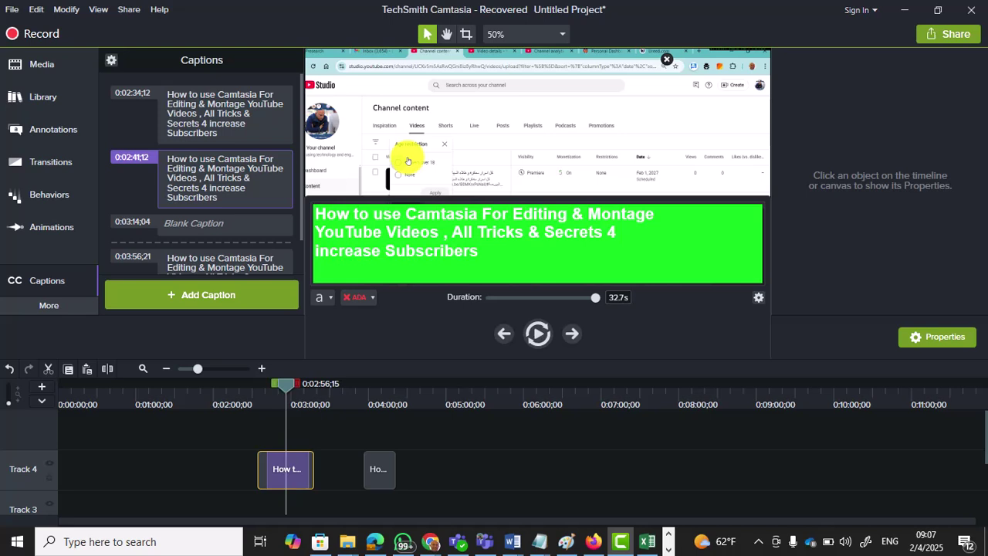
drag(285, 385, 381, 384)
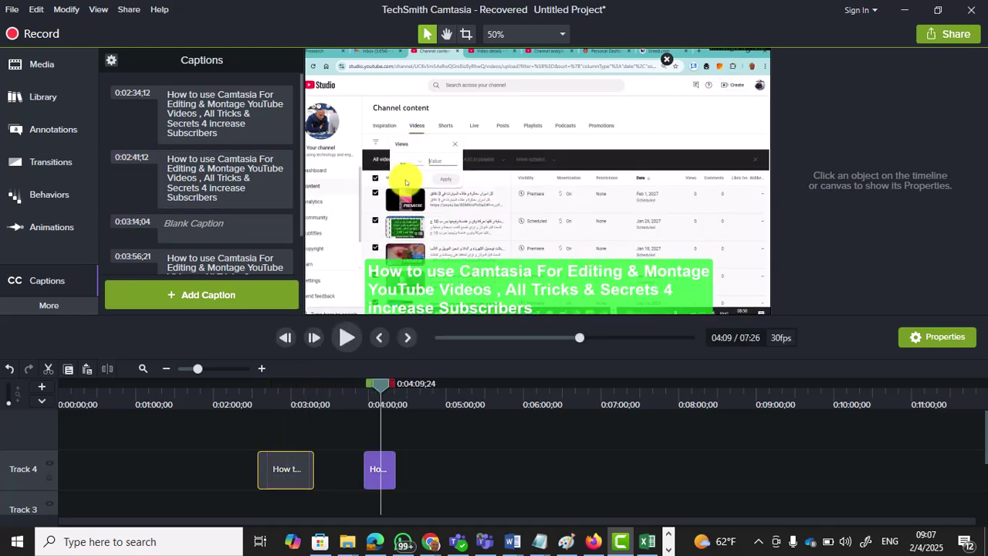
click(538, 271)
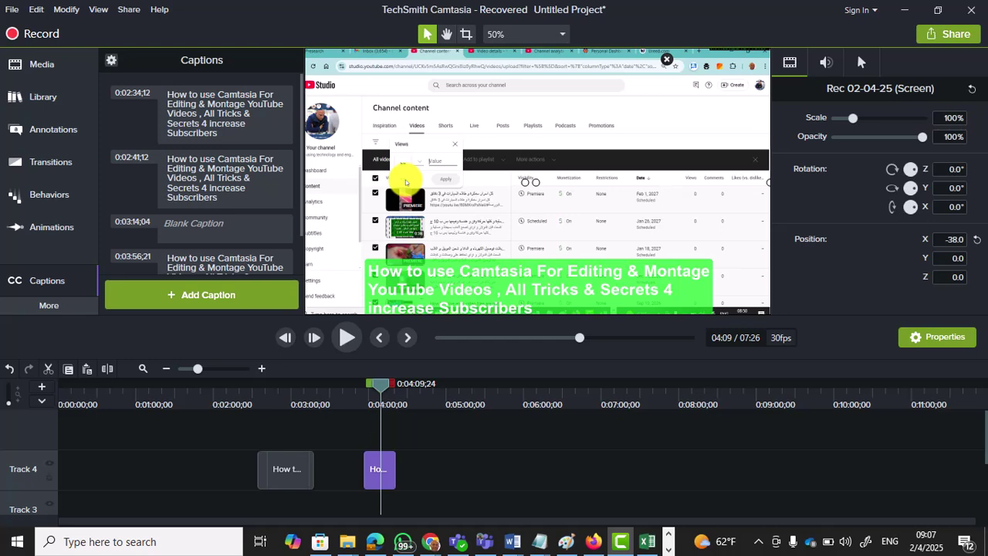
drag(380, 384, 307, 383)
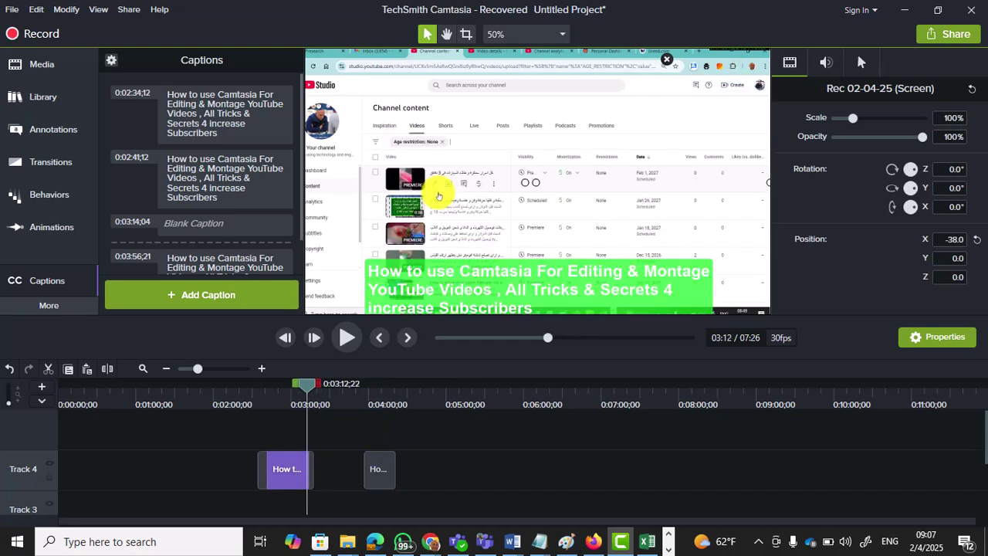
Start a local file export with custom production settings in MP4 - Smart Player (HTML5) format, keeping the remaining defaults up to the output file settings
click(948, 34)
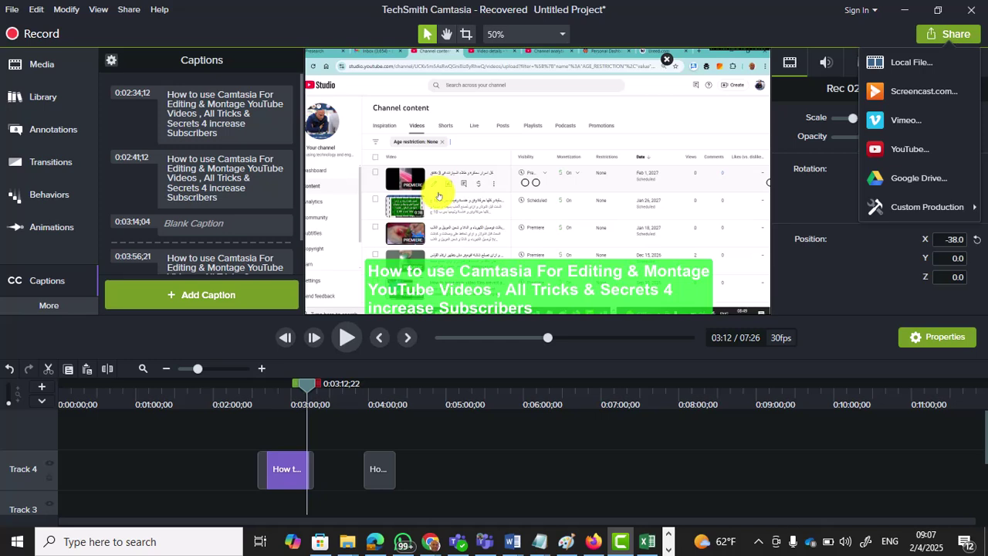
click(911, 62)
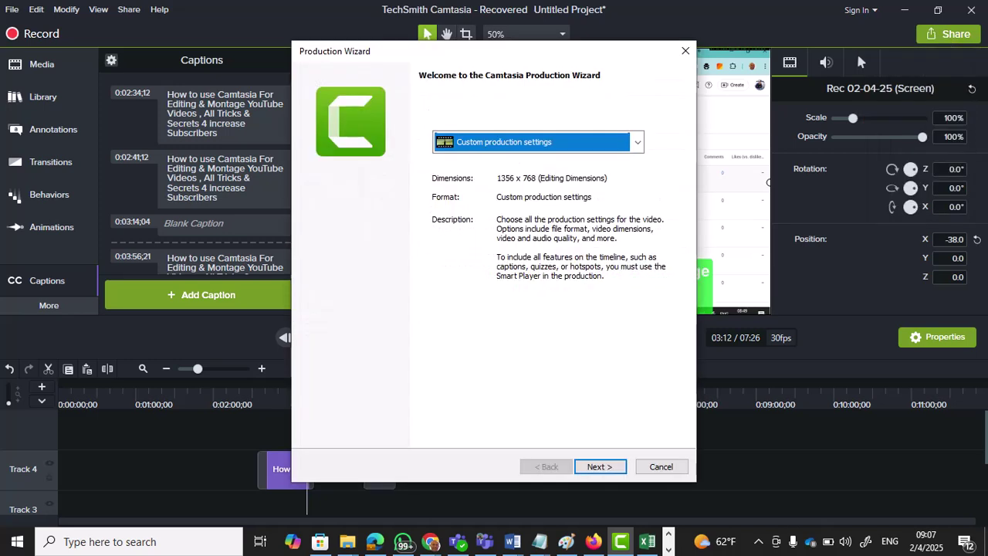
key(Return)
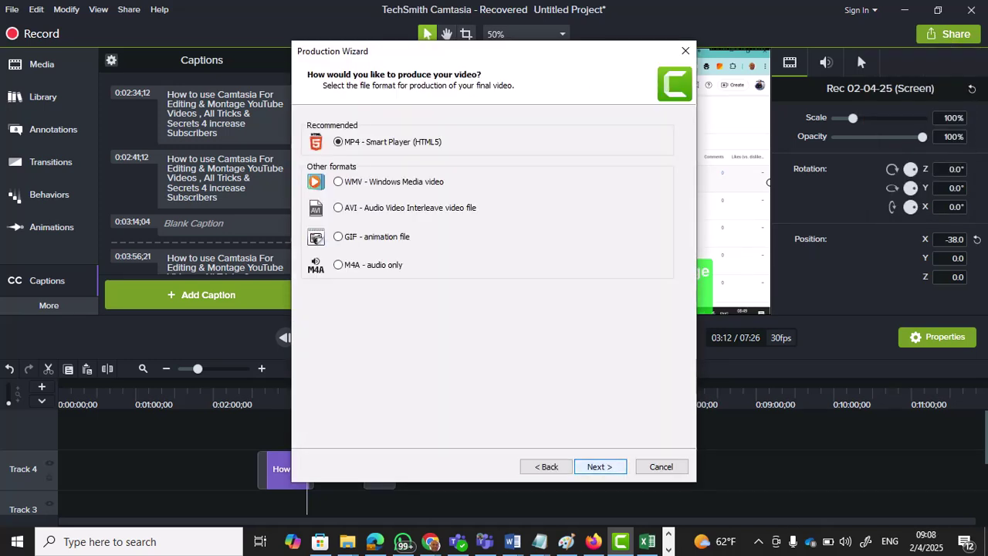
key(Return)
key(Return)
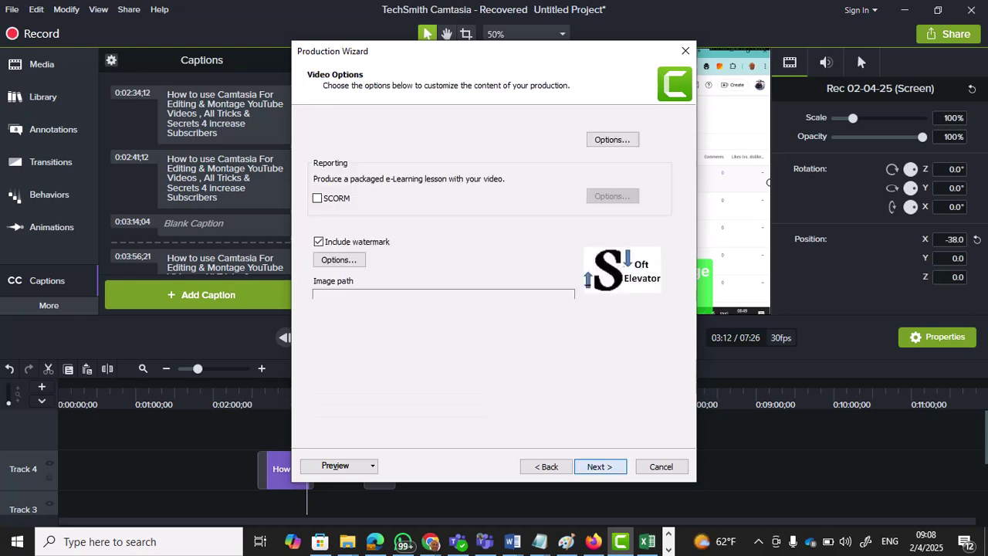
key(Return)
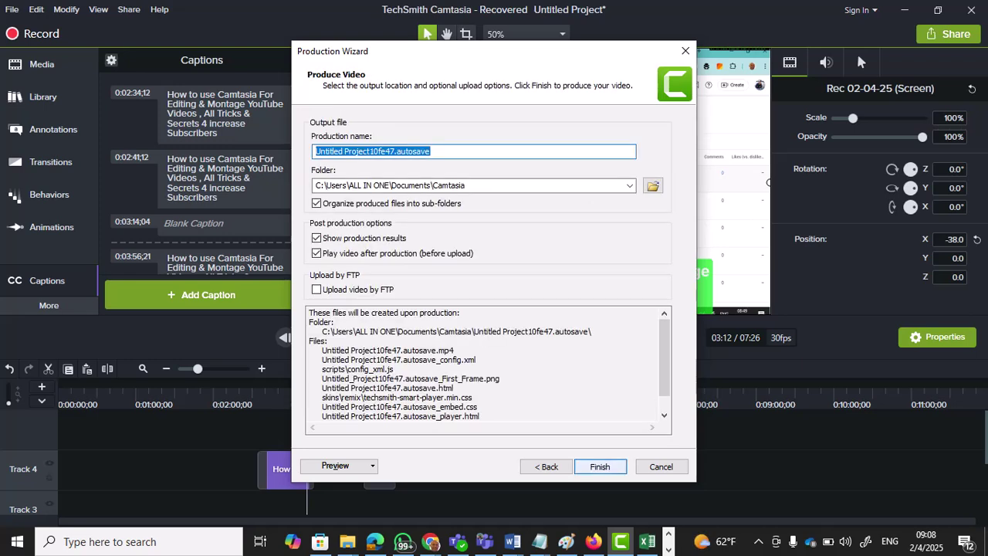
Name the production "How to use Camtasia For Editing & Montage YouTube Videos , All Tricks & Secrets 4 increase Subscribers" and try to produce it
right_click(578, 415)
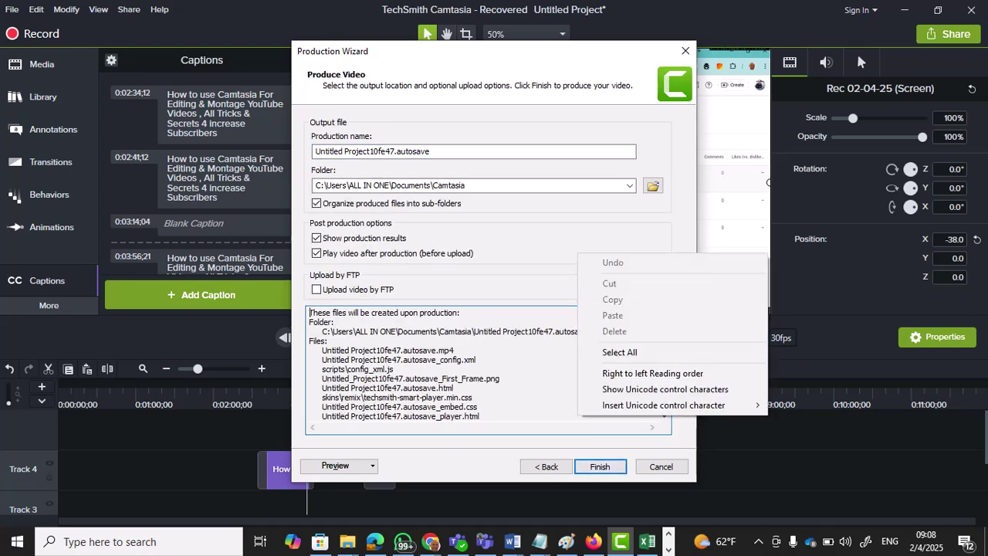
click(456, 151)
key(ctrl+a)
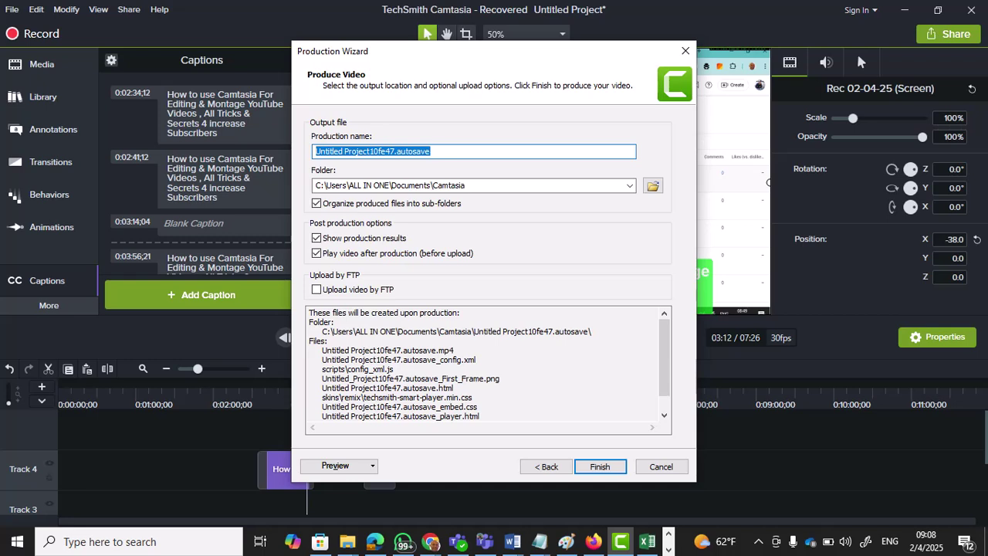
text(How to use Camtasia For Editing & Montage YouTube Videos , All Tricks & Secrets 4 increase Subscribers)
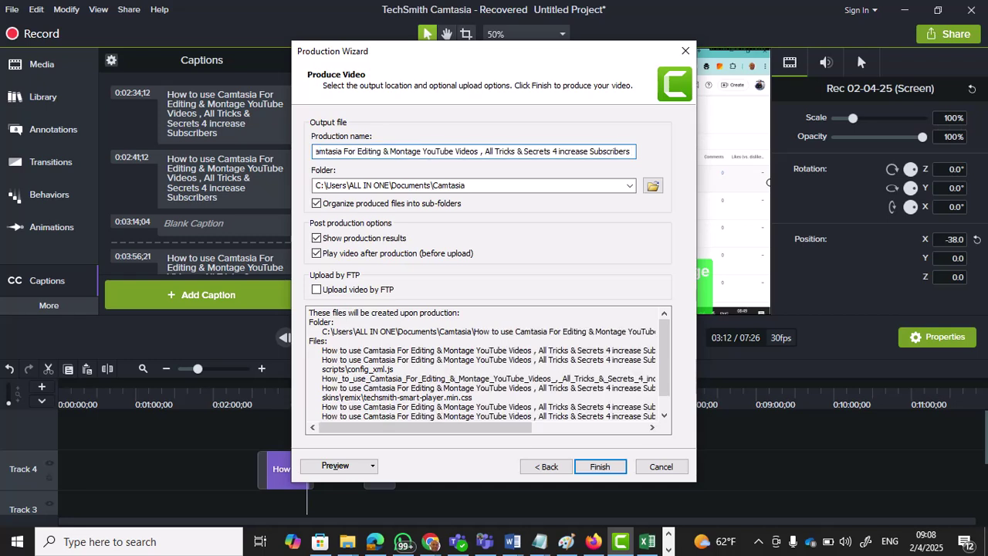
key(Return)
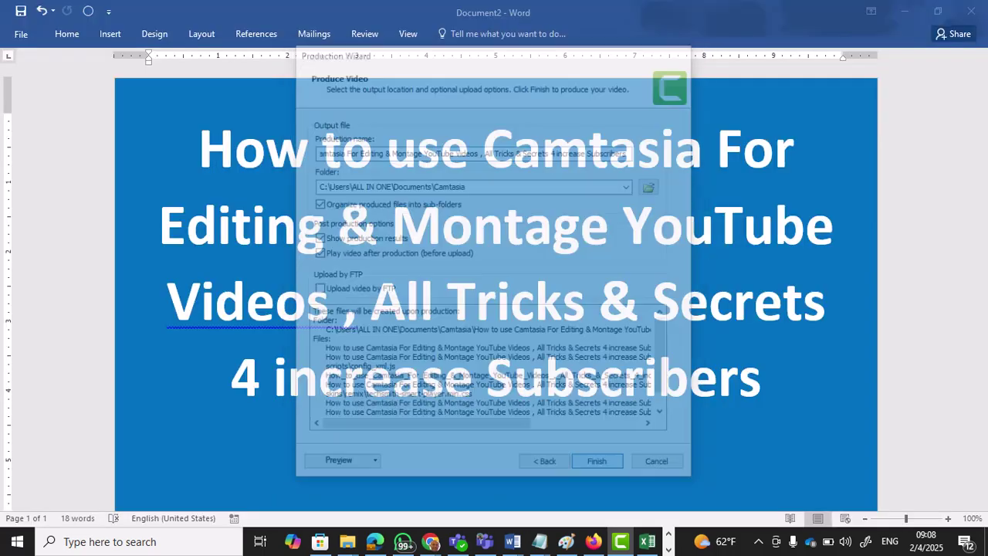
key(Return)
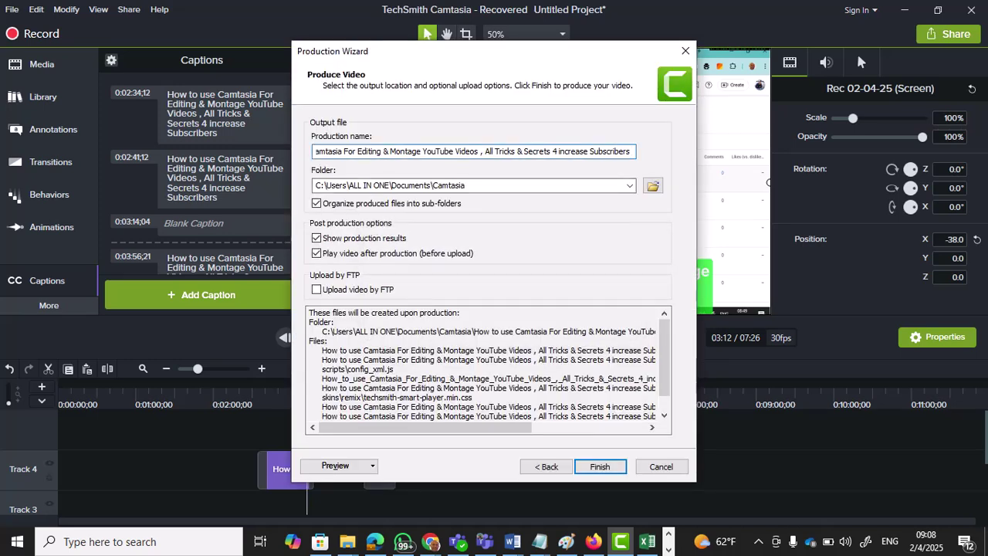
Shorten the production name to "How to use Camtasia For Editing & Montage YouTube Videos" and try to produce the video
key(ctrl+shift+Left)
key(ctrl+shift+Left)
key(ctrl+shift+Left)
key(ctrl+shift+Left)
key(ctrl+shift+Left)
key(ctrl+shift+Left)
key(ctrl+shift+Left)
key(BackSpace)
key(BackSpace)
key(BackSpace)
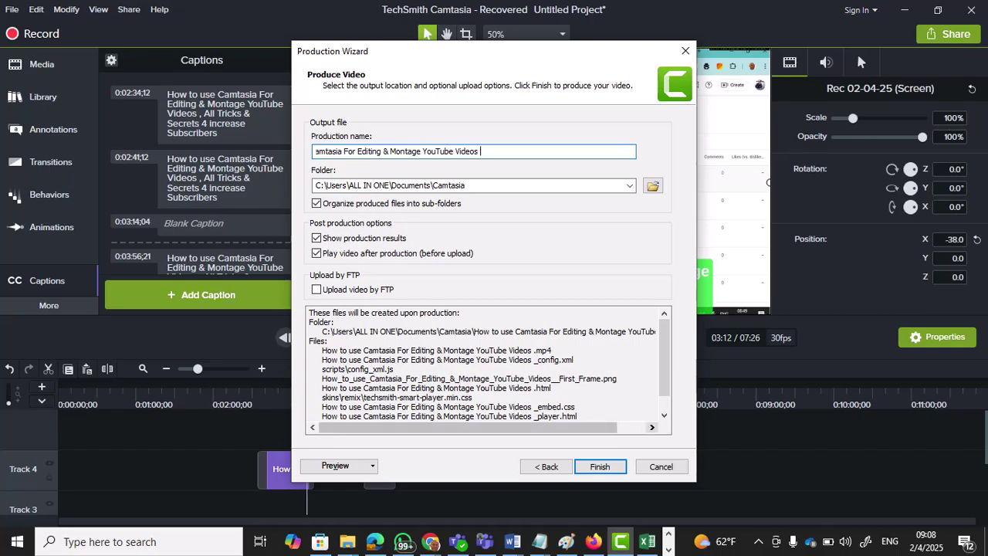
key(Return)
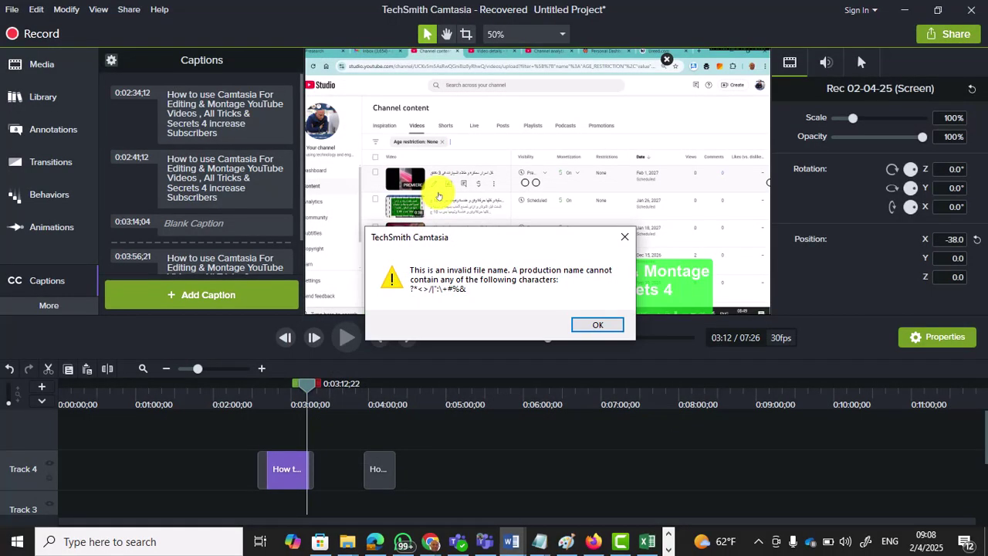
key(Return)
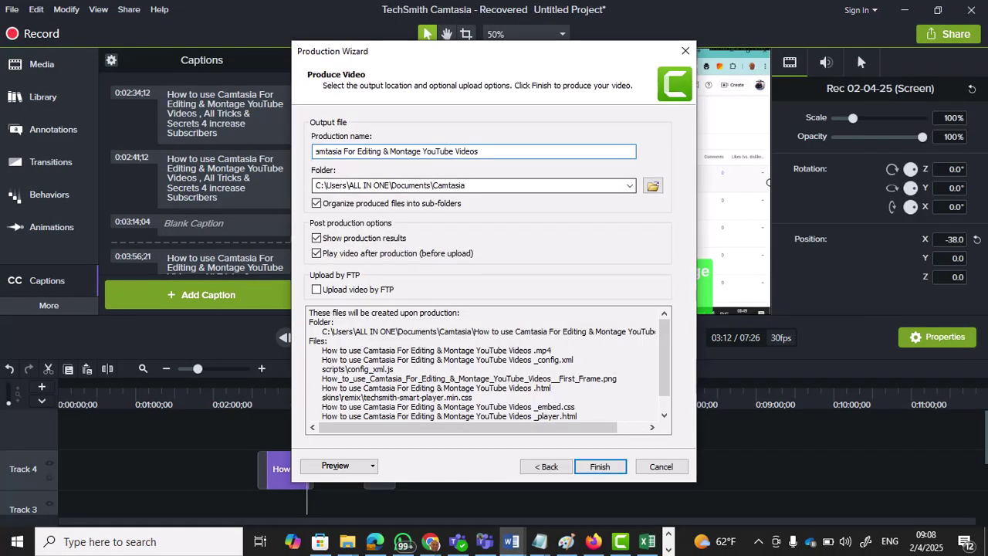
Remove the ampersand from the production name and start rendering the video
drag(389, 151, 384, 151)
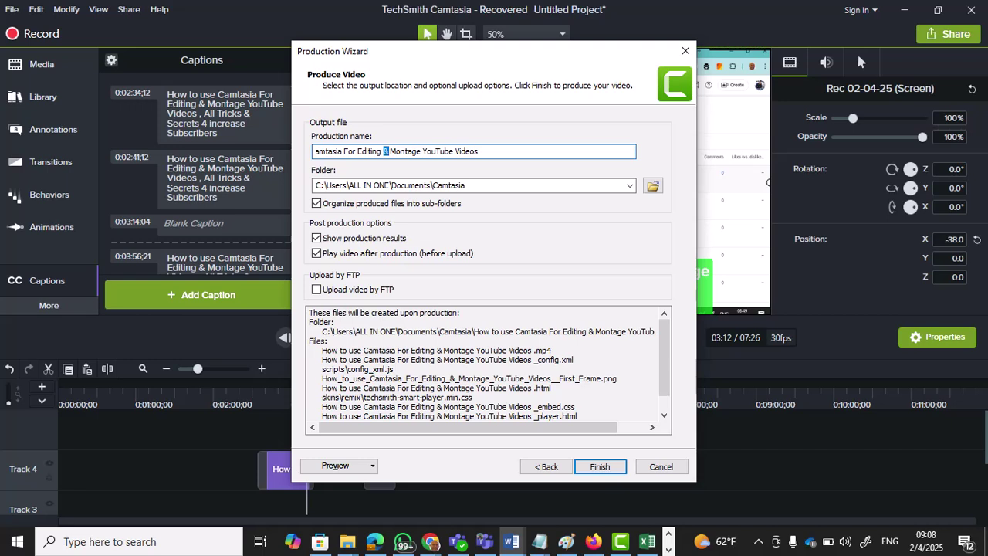
key(BackSpace)
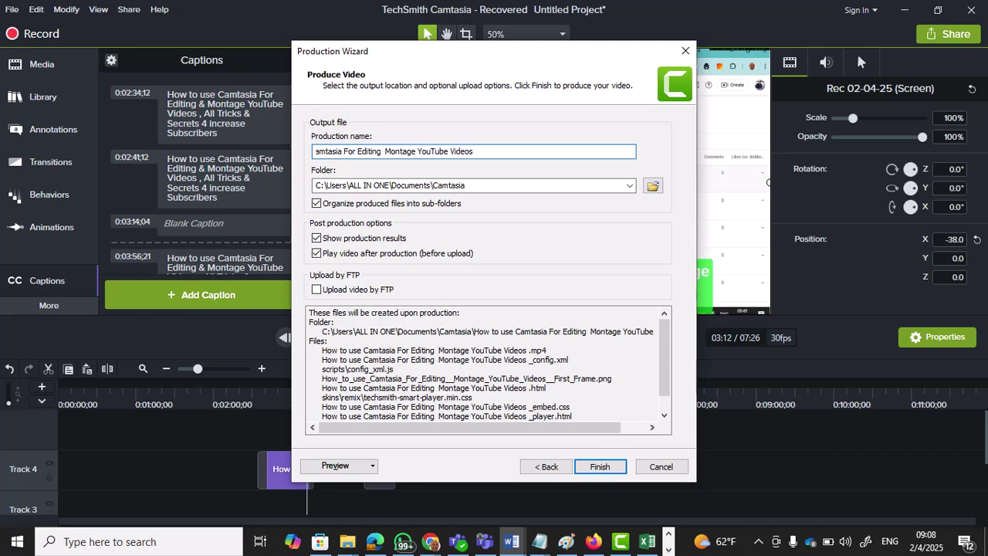
key(ctrl+a)
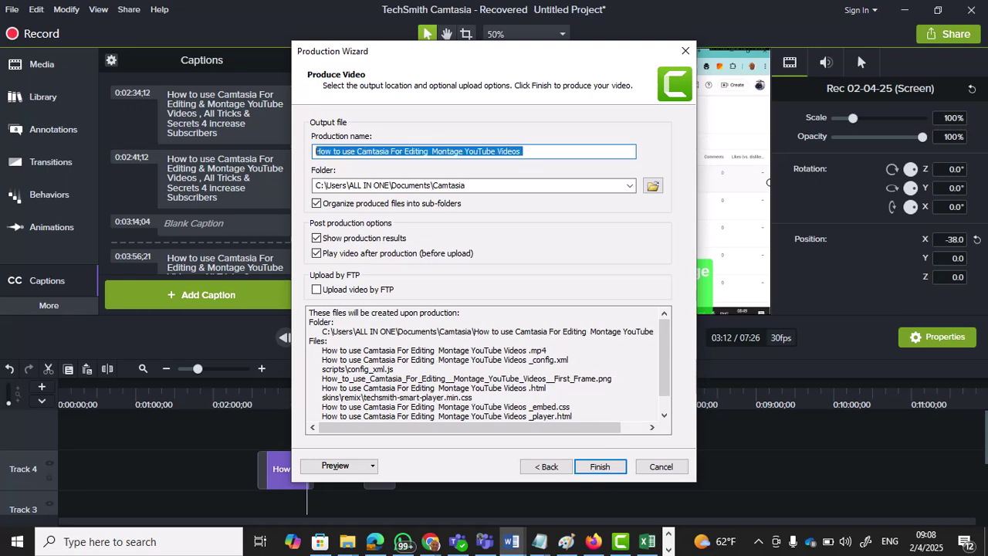
click(492, 150)
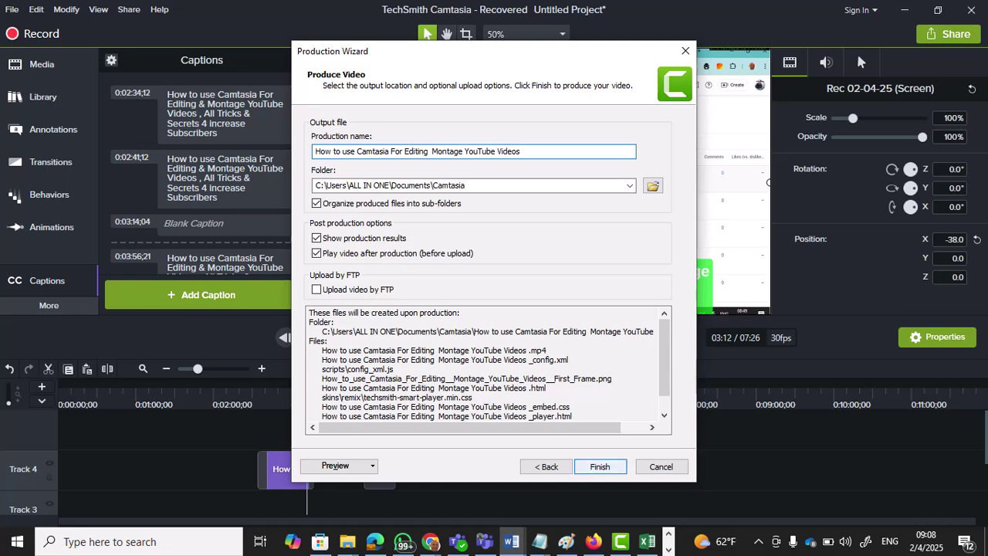
key(Return)
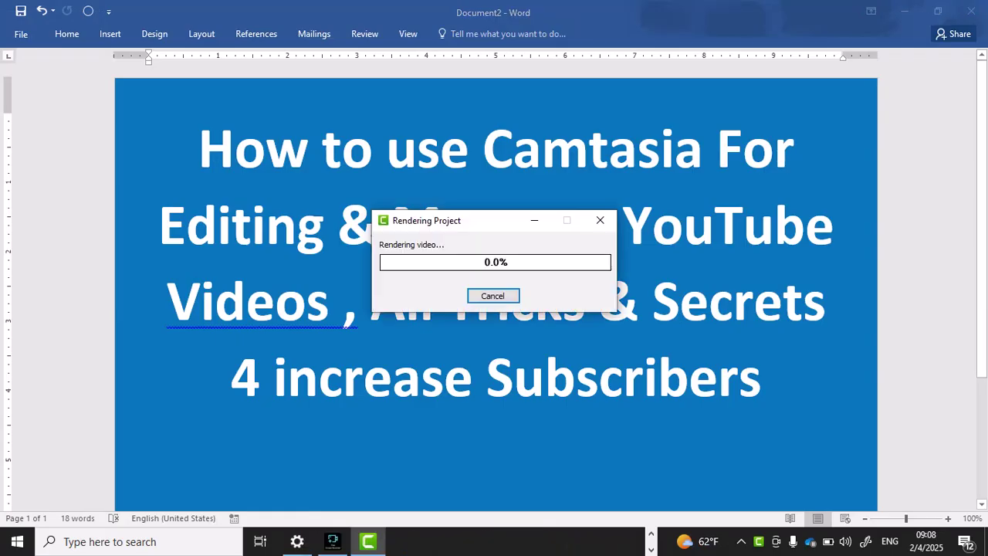